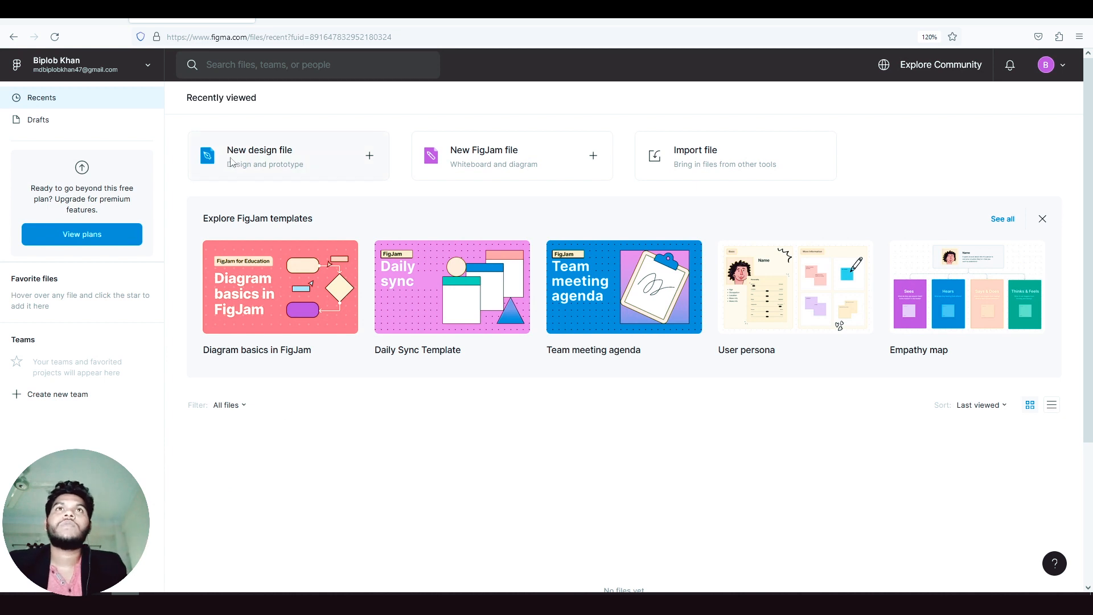
- Create a new design file and dismiss the components, plugins and widgets tip
{"action": "left_click", "coordinate": [370, 156]}
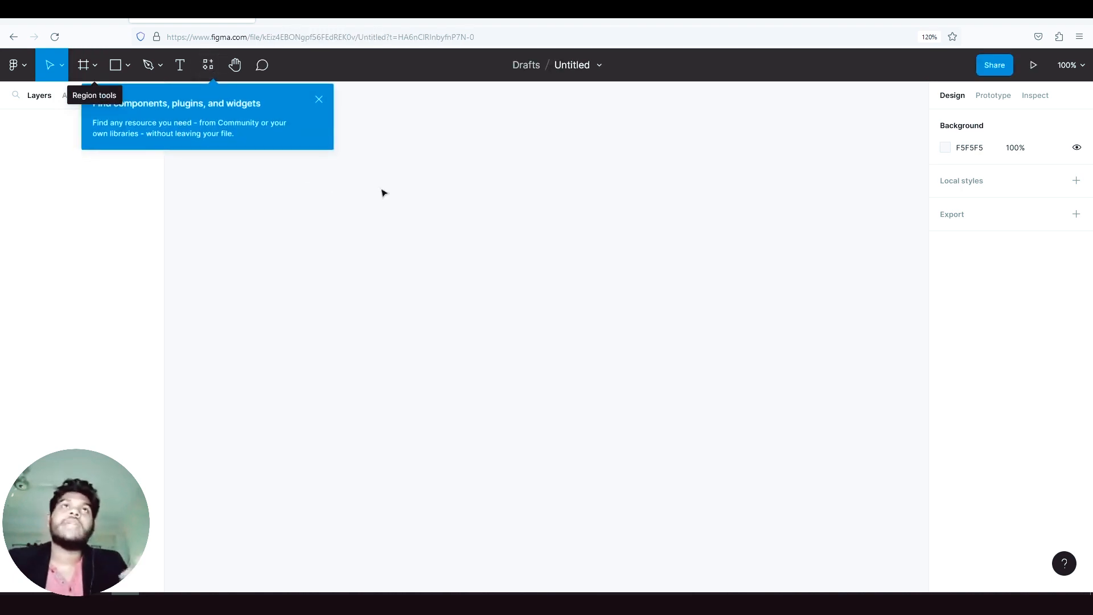
{"action": "left_click", "coordinate": [320, 100]}
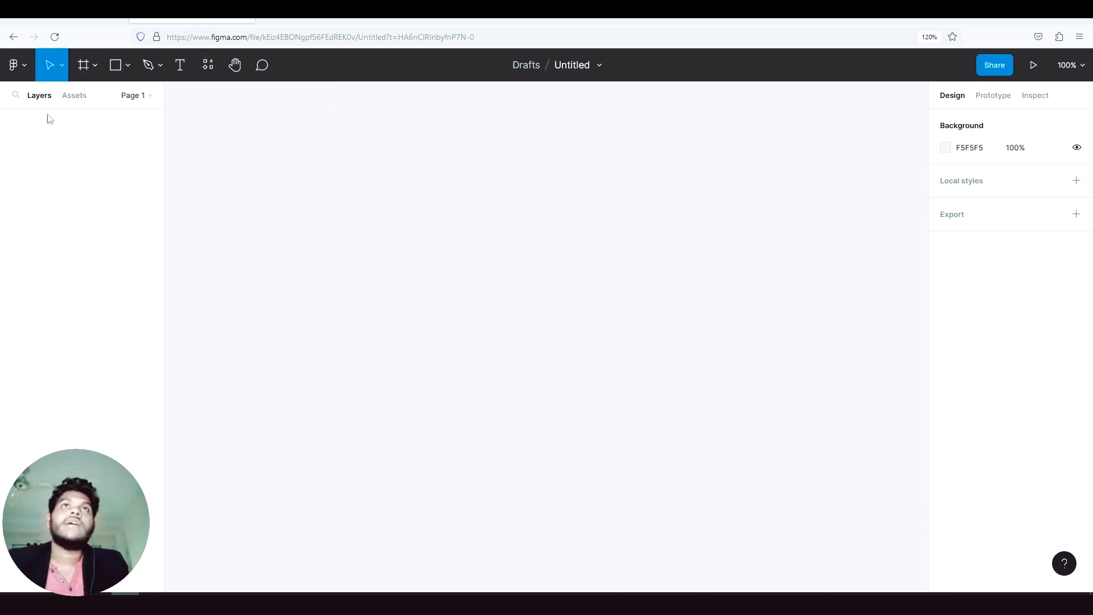
- Review the phone and desktop frame presets and draw a custom frame about 673 × 345 on the canvas
{"action": "left_click", "coordinate": [84, 67]}
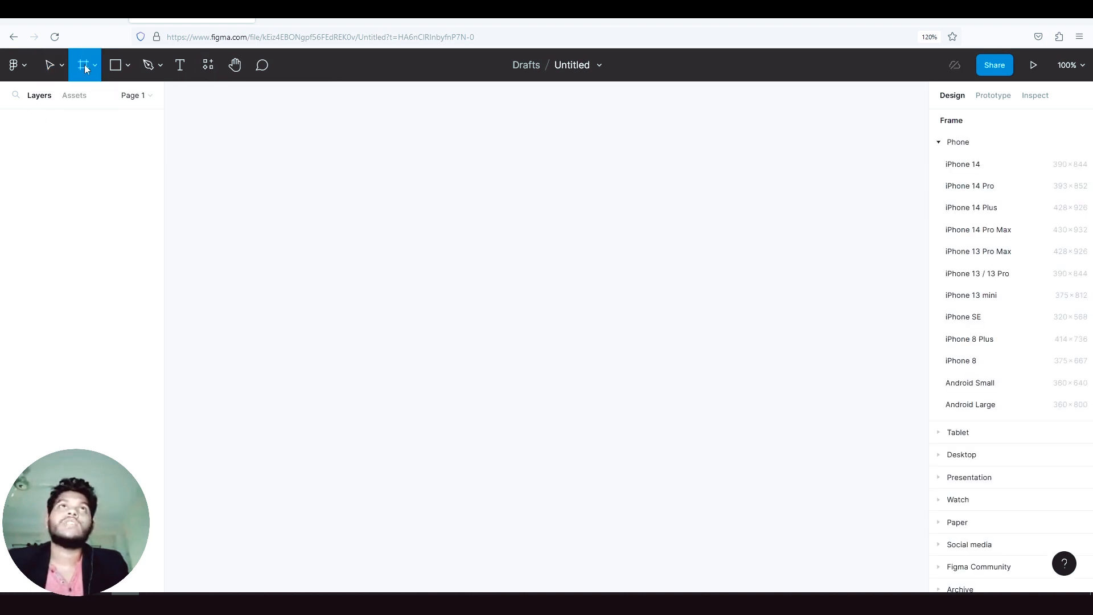
{"action": "left_click", "coordinate": [941, 145]}
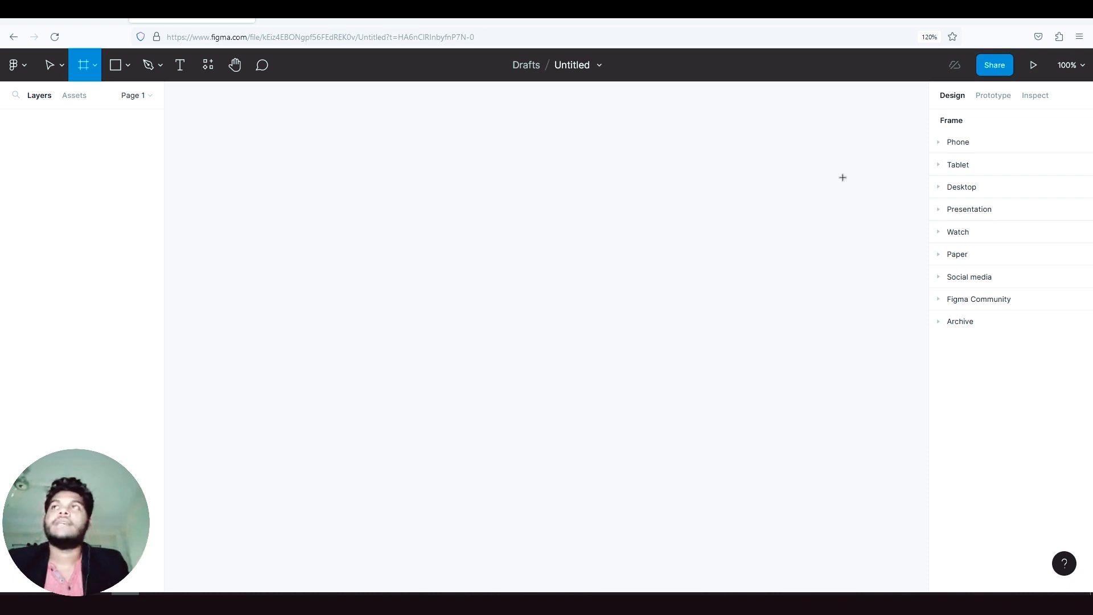
{"action": "left_click", "coordinate": [943, 147]}
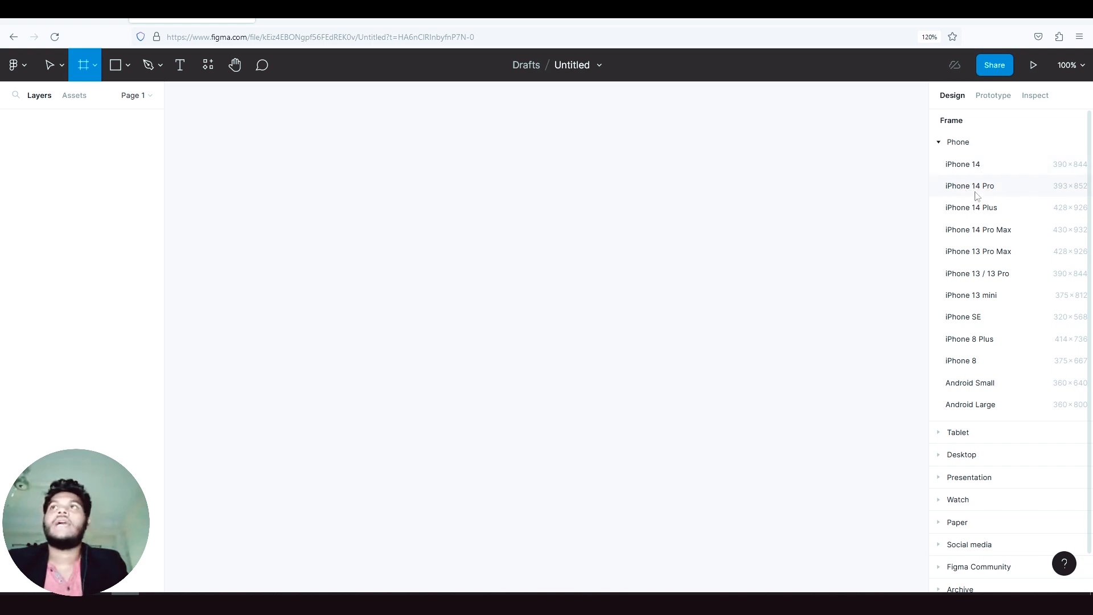
{"action": "left_click", "coordinate": [942, 147]}
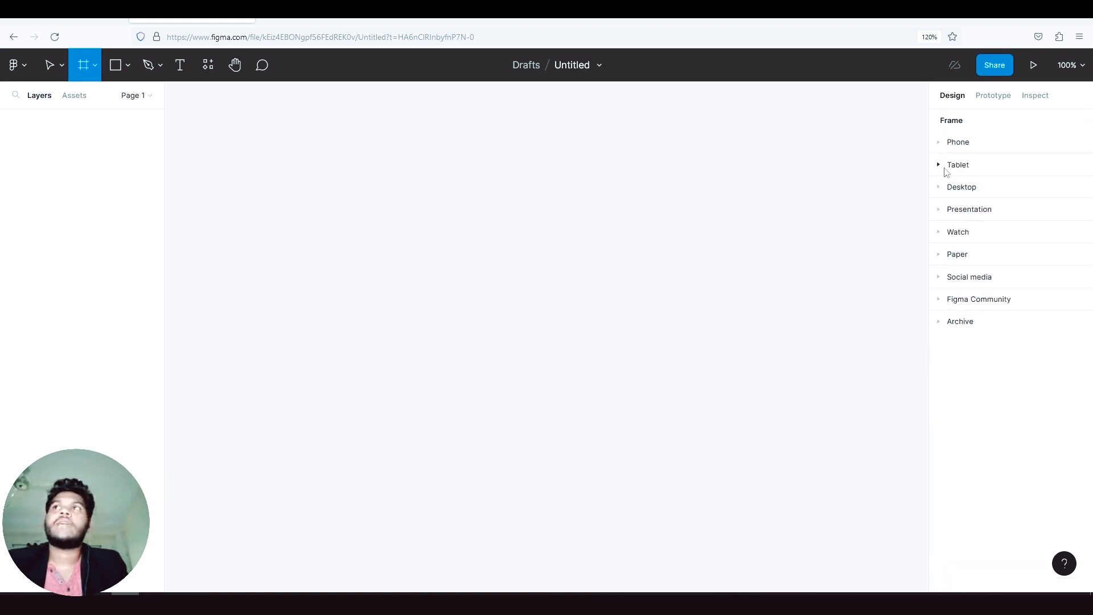
{"action": "left_click", "coordinate": [952, 189]}
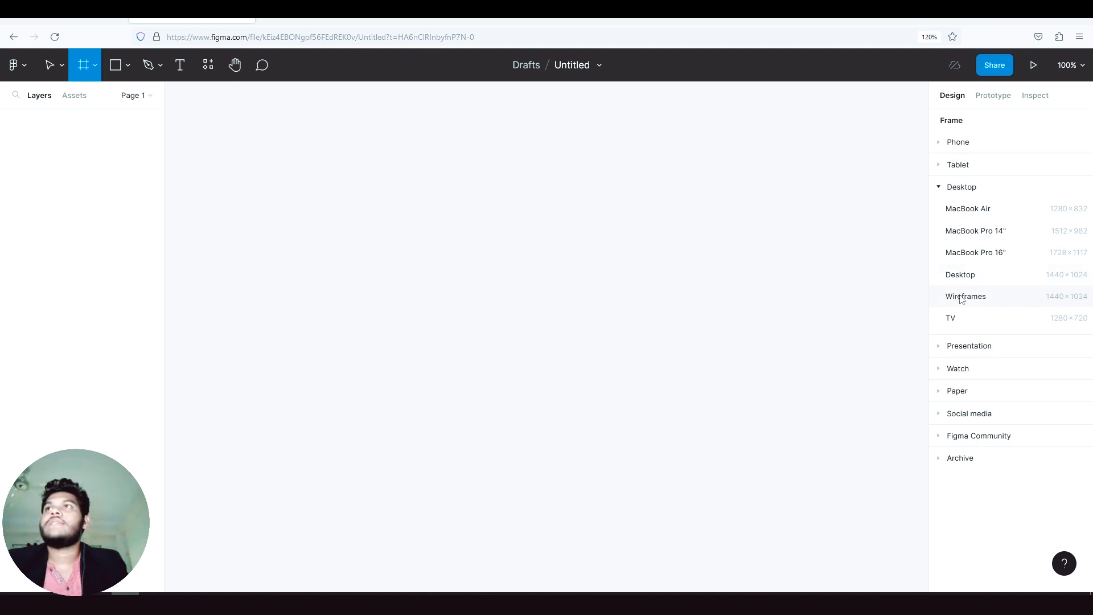
{"action": "left_click", "coordinate": [944, 193]}
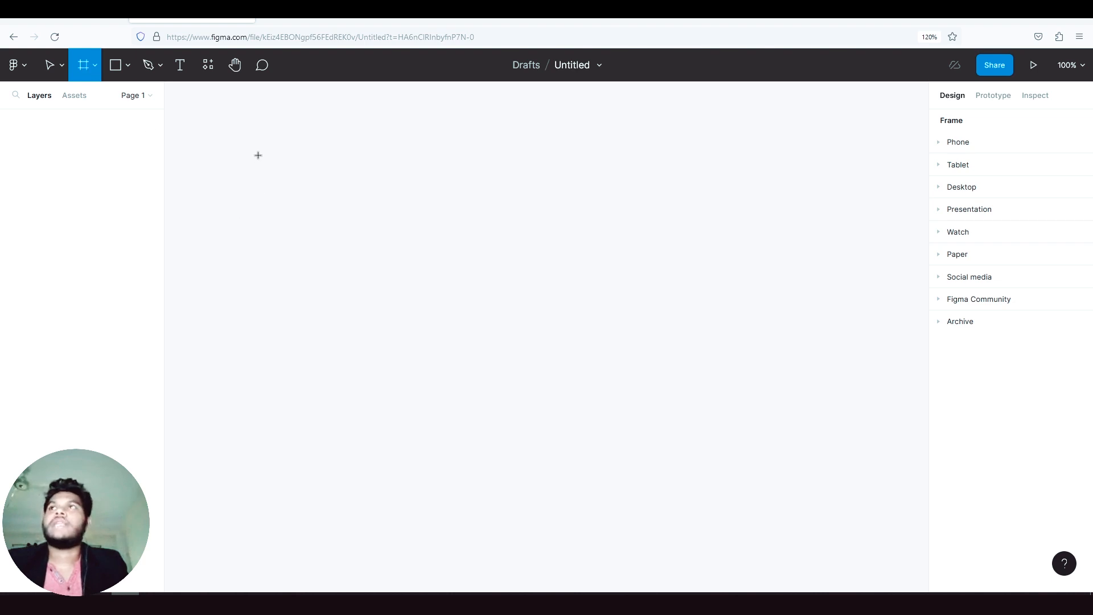
{"action": "left_click_drag", "start_coordinate": [258, 155], "coordinate": [720, 396]}
{"action": "left_click_drag", "start_coordinate": [391, 239], "coordinate": [425, 241]}
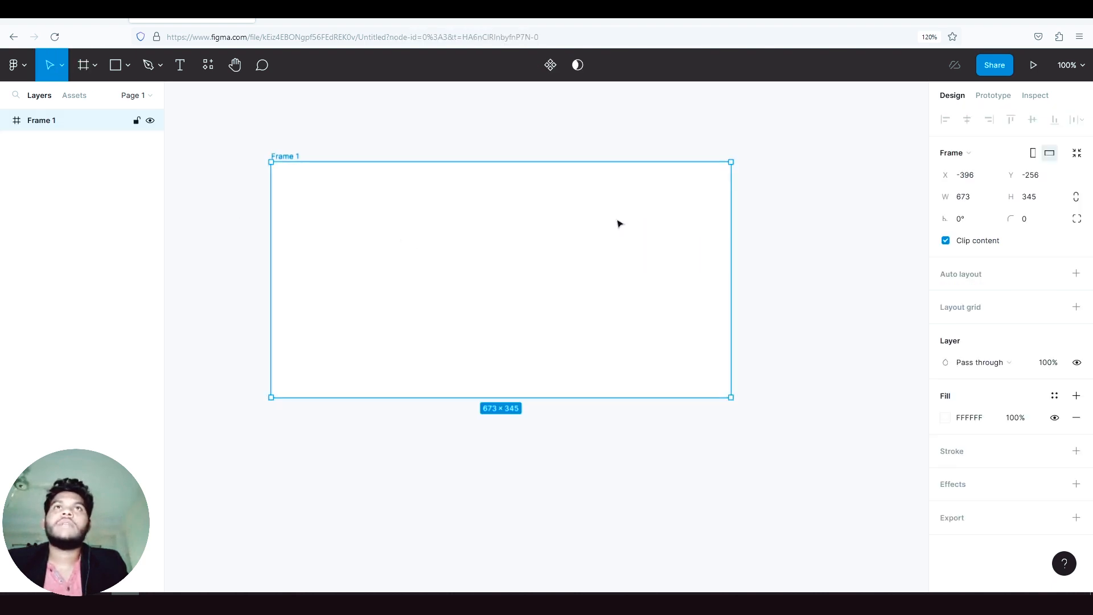
- Set the frame's width to 1000
{"action": "left_click_drag", "start_coordinate": [984, 203], "coordinate": [967, 202]}
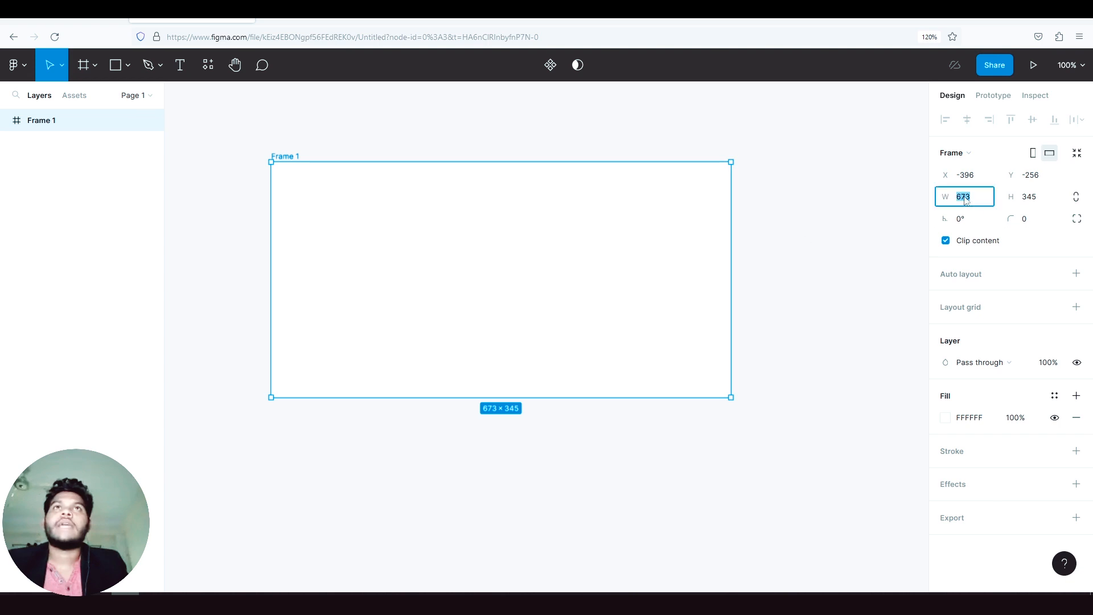
{"action": "left_click", "coordinate": [853, 199]}
{"action": "left_click", "coordinate": [597, 204]}
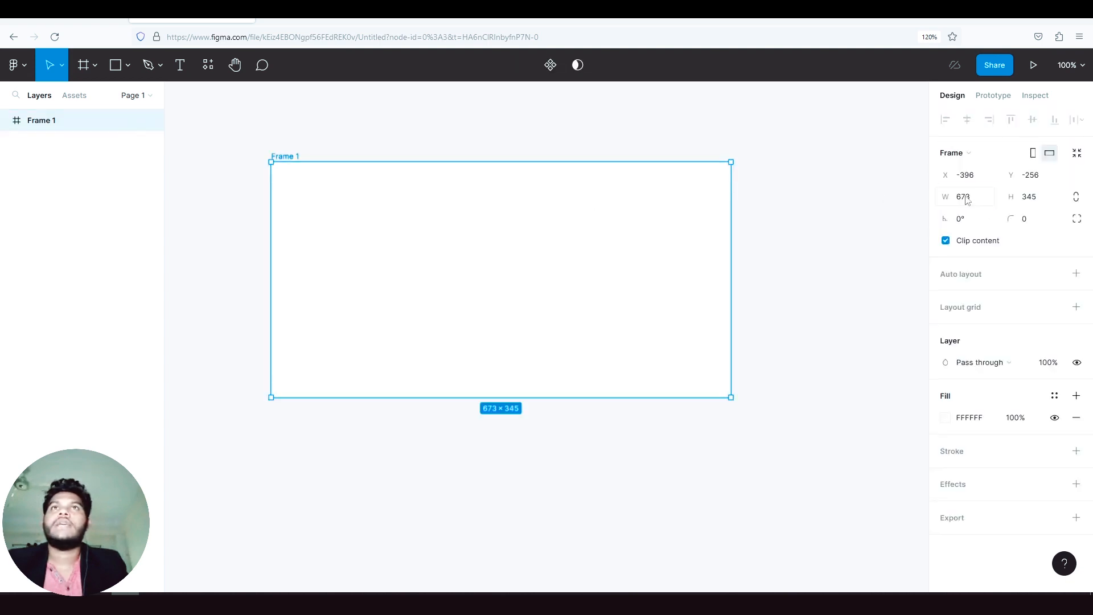
{"action": "left_click", "coordinate": [966, 198]}
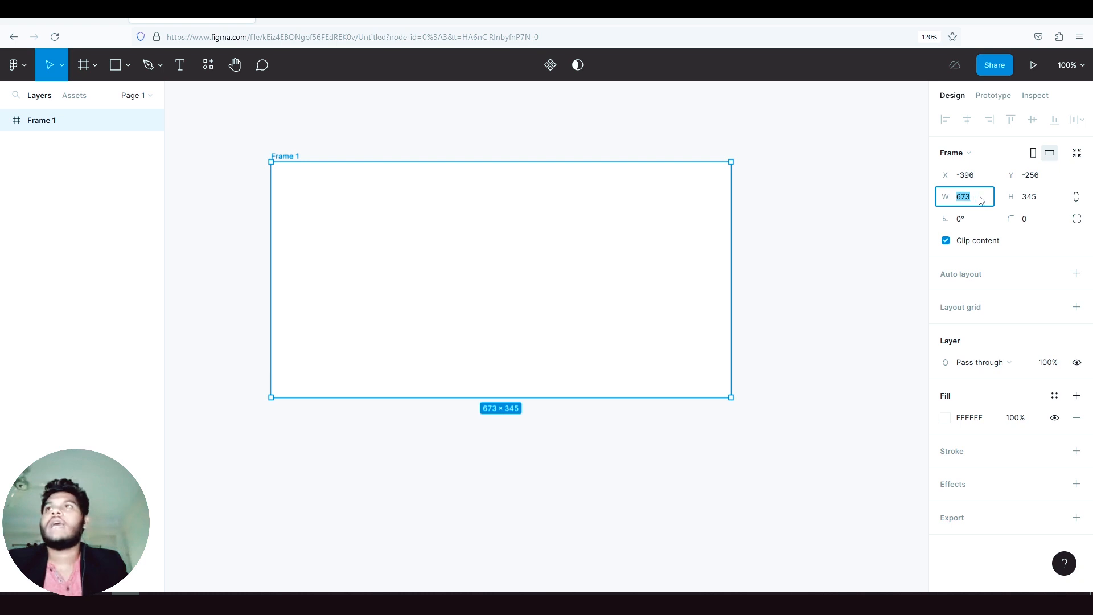
{"action": "type", "text": "1"}
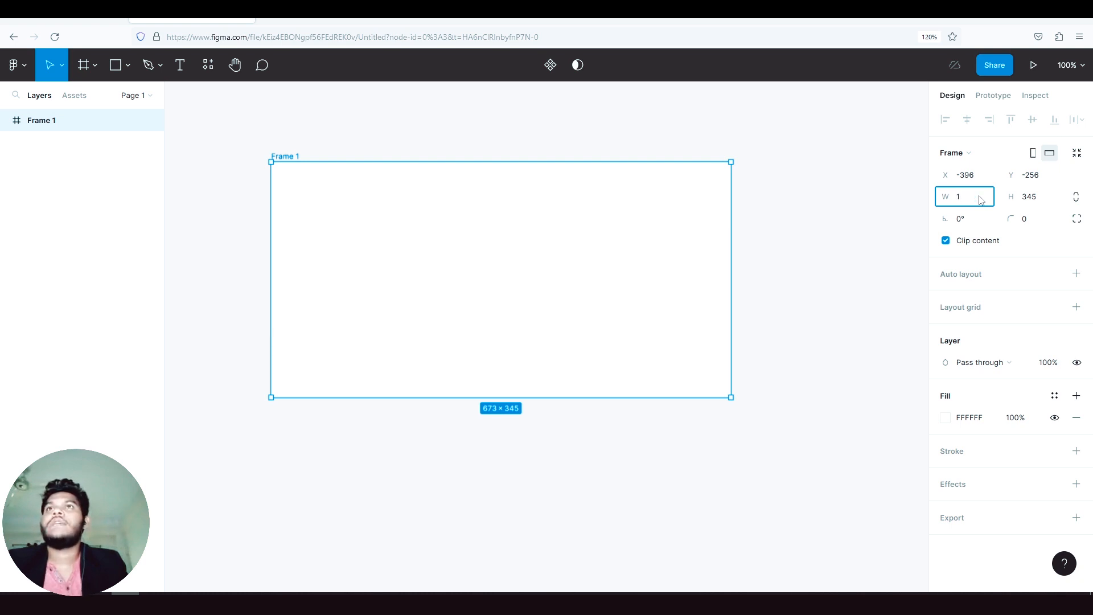
{"action": "type", "text": "000"}
{"action": "key", "text": "Return"}
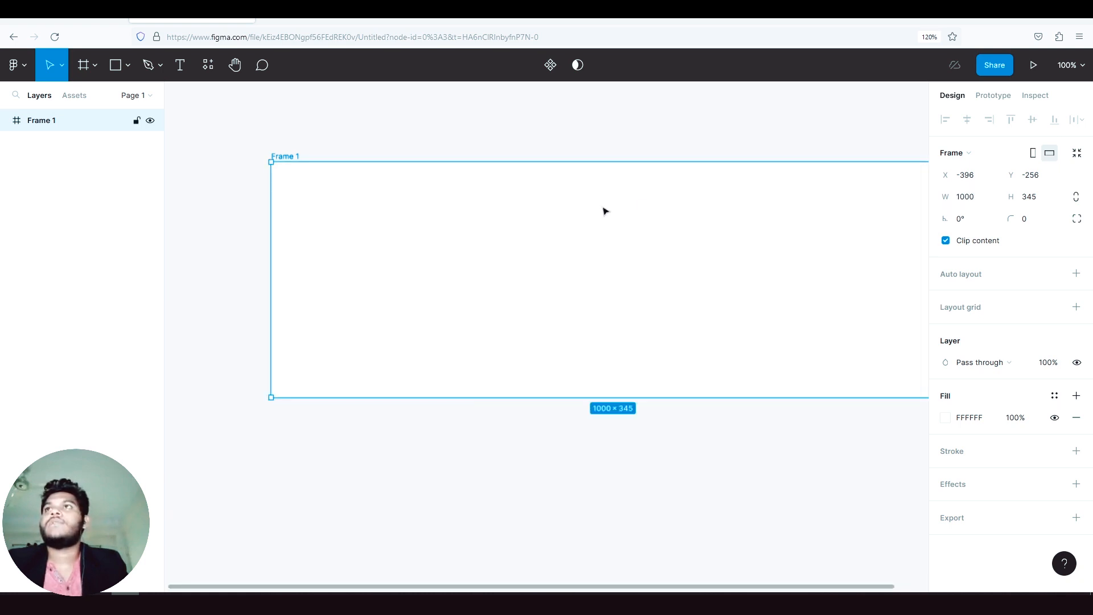
- Resize the frame by its corner into a narrower, taller shape and position it near the middle of the canvas
{"action": "left_click_drag", "start_coordinate": [606, 211], "coordinate": [519, 224]}
{"action": "left_click_drag", "start_coordinate": [866, 409], "coordinate": [671, 383]}
{"action": "left_click", "coordinate": [1042, 199]}
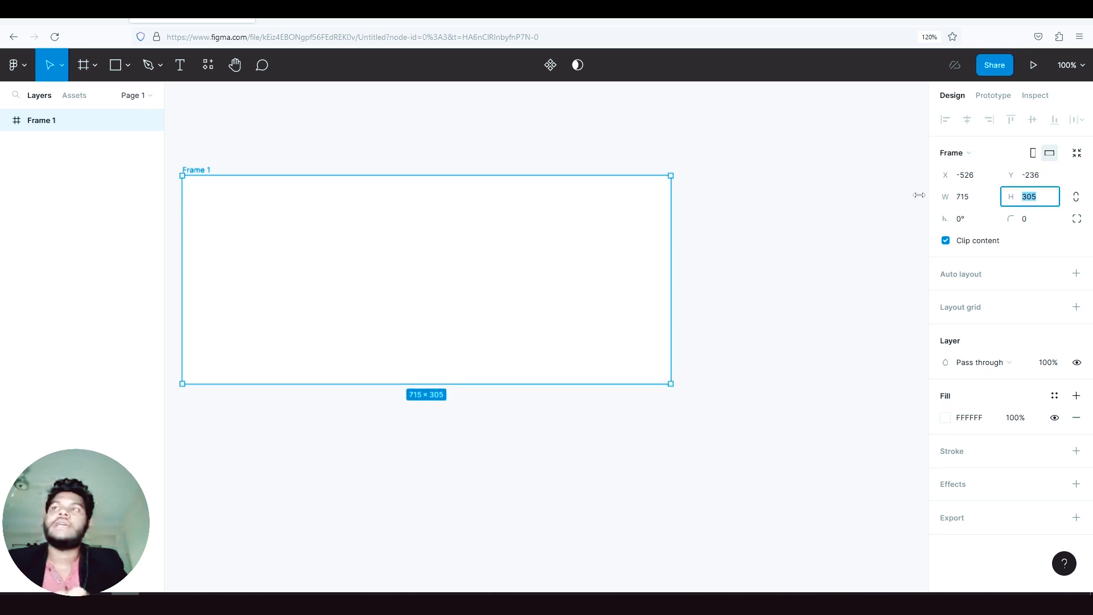
{"action": "left_click_drag", "start_coordinate": [495, 221], "coordinate": [550, 257]}
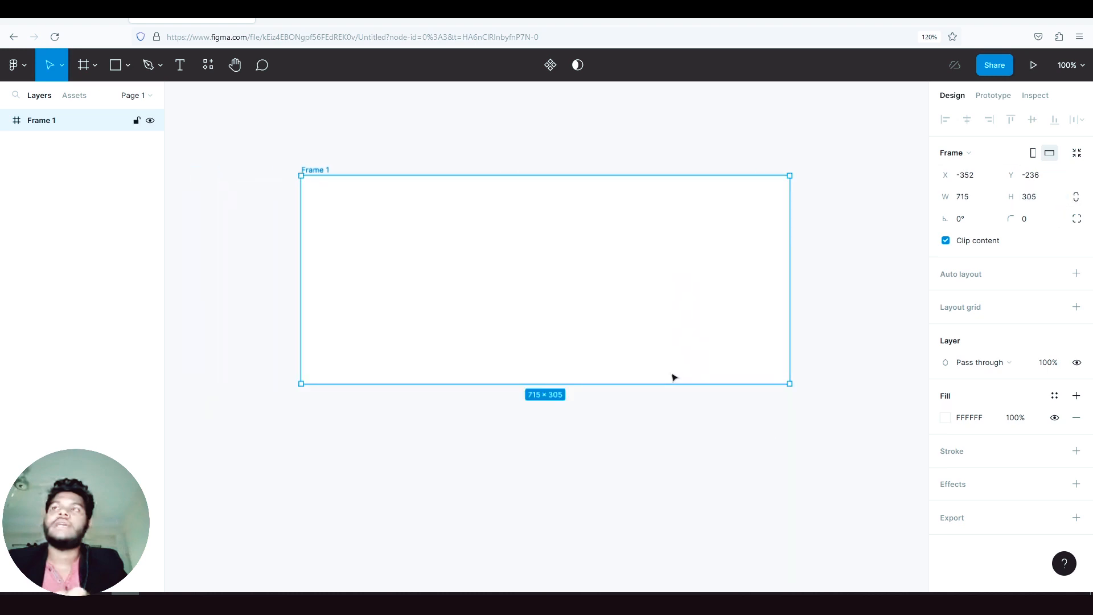
{"action": "left_click_drag", "start_coordinate": [789, 383], "coordinate": [648, 438]}
{"action": "left_click_drag", "start_coordinate": [482, 313], "coordinate": [508, 300]}
{"action": "left_click", "coordinate": [771, 261]}
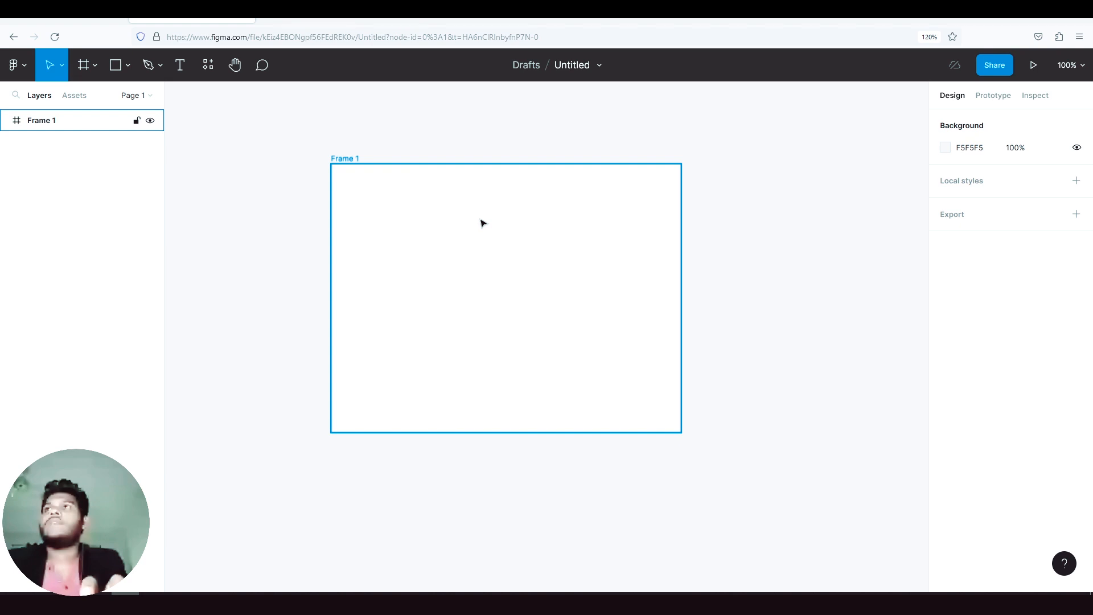
- Draw a square about 189 × 189 with the Rectangle tool and place it near the centre of the frame
{"action": "left_click", "coordinate": [126, 66]}
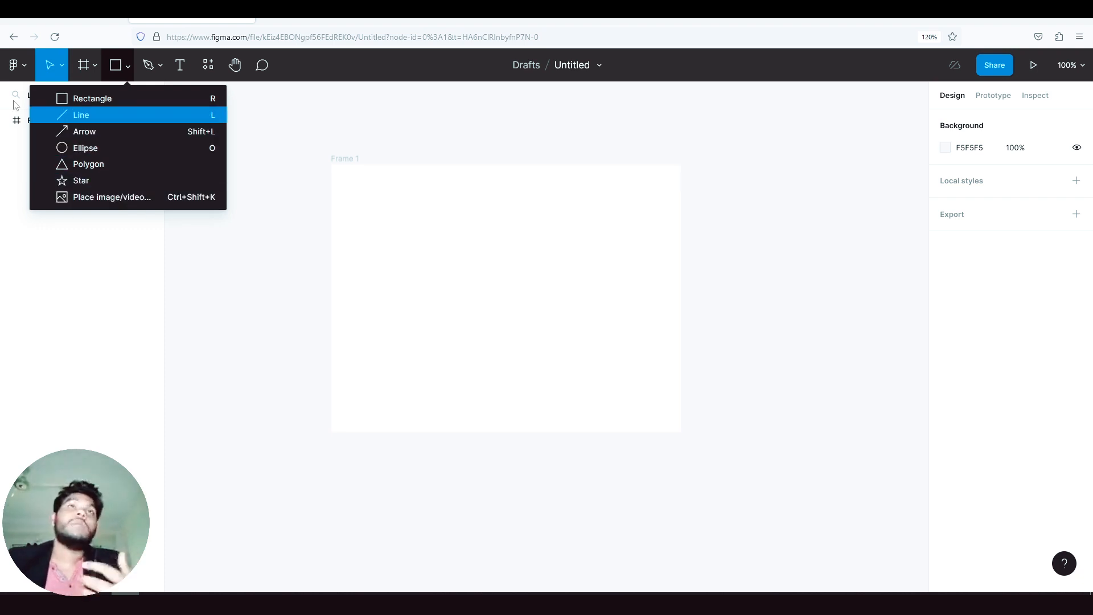
{"action": "left_click", "coordinate": [96, 100]}
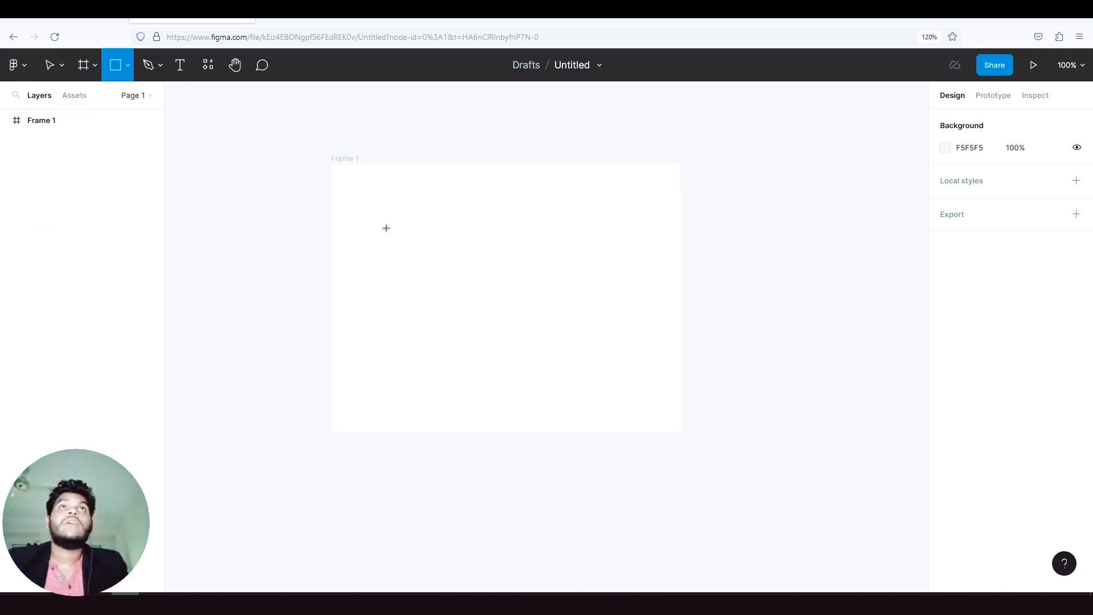
{"action": "left_click_drag", "start_coordinate": [393, 225], "coordinate": [522, 354]}
{"action": "left_click_drag", "start_coordinate": [452, 271], "coordinate": [493, 275]}
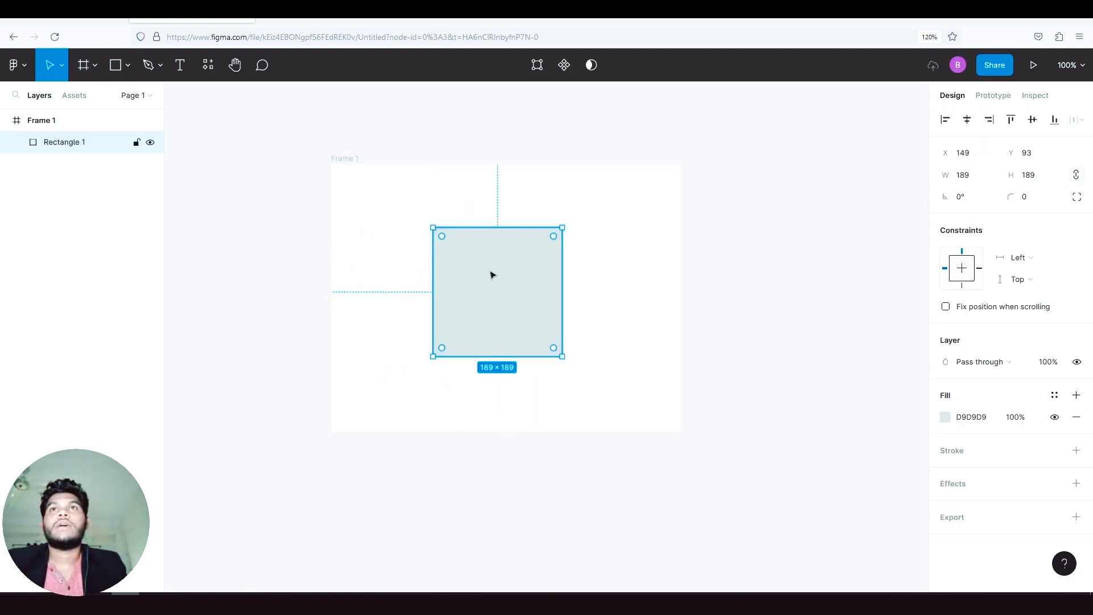
- Change the square's fill to pink CD26A8 at 83% opacity
{"action": "left_click", "coordinate": [945, 417]}
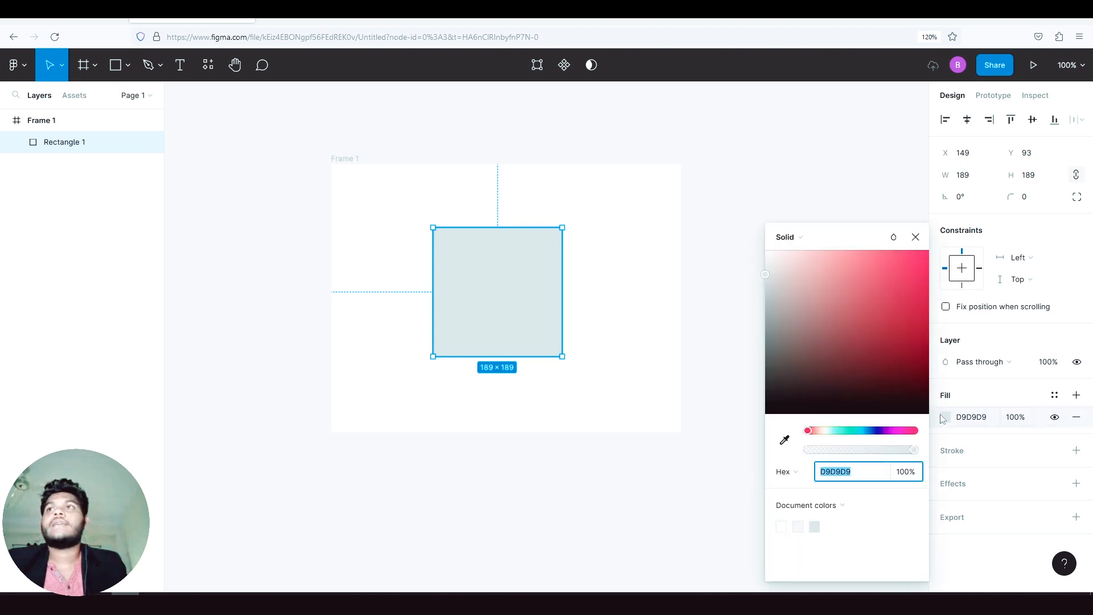
{"action": "left_click_drag", "start_coordinate": [890, 293], "coordinate": [839, 264]}
{"action": "left_click_drag", "start_coordinate": [885, 431], "coordinate": [807, 431]}
{"action": "left_click", "coordinate": [785, 439]}
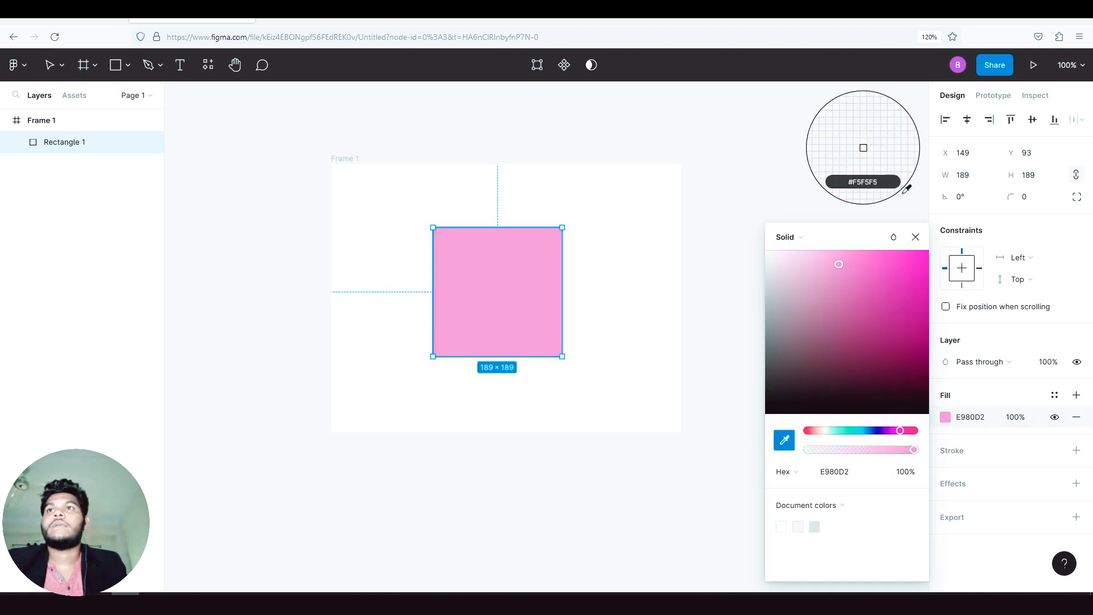
{"action": "left_click", "coordinate": [899, 285]}
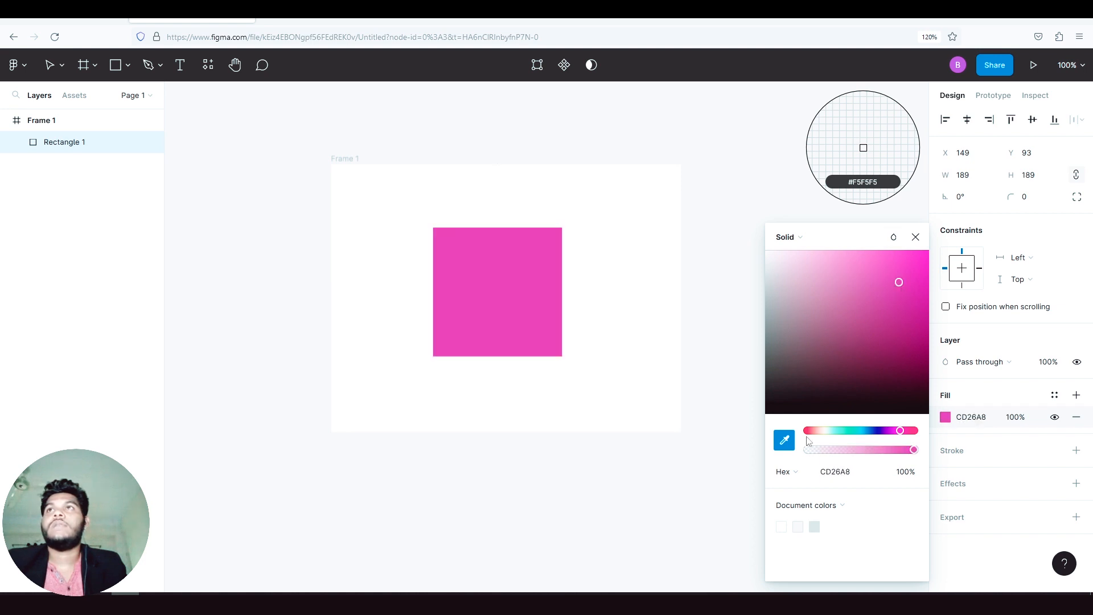
{"action": "left_click", "coordinate": [915, 451]}
{"action": "mouse_move", "coordinate": [915, 451]}
{"action": "left_mouse_down"}
{"action": "mouse_move", "coordinate": [796, 453]}
{"action": "mouse_move", "coordinate": [916, 453]}
{"action": "mouse_move", "coordinate": [897, 457]}
{"action": "left_mouse_up"}
{"action": "left_click", "coordinate": [922, 240]}
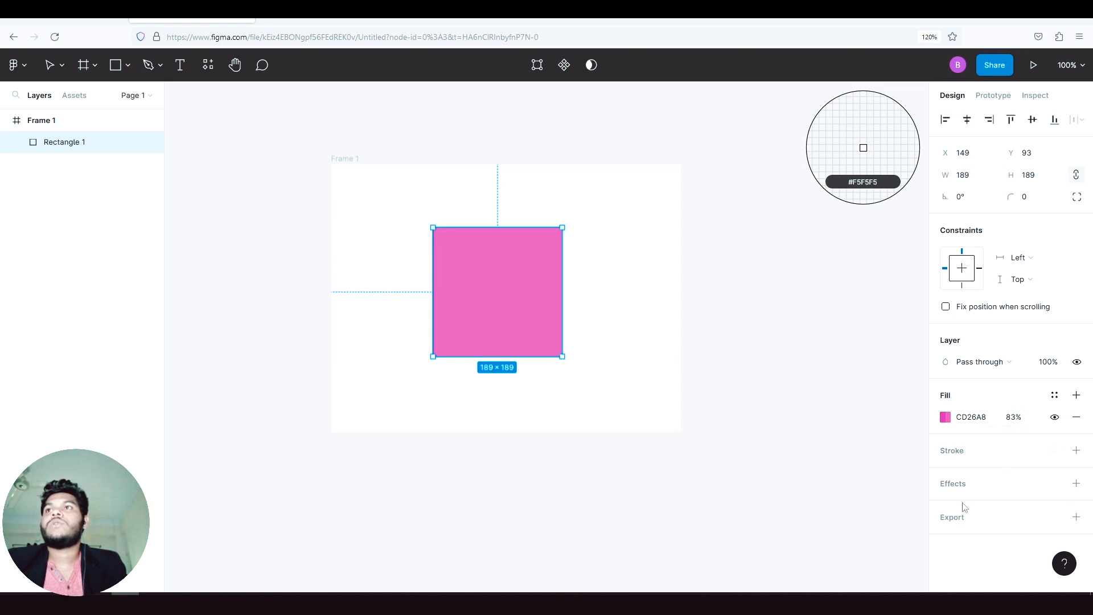
- Add an effect to the square, try layer blur, background blur and inner shadow, and settle on drop shadow
{"action": "left_click", "coordinate": [971, 486]}
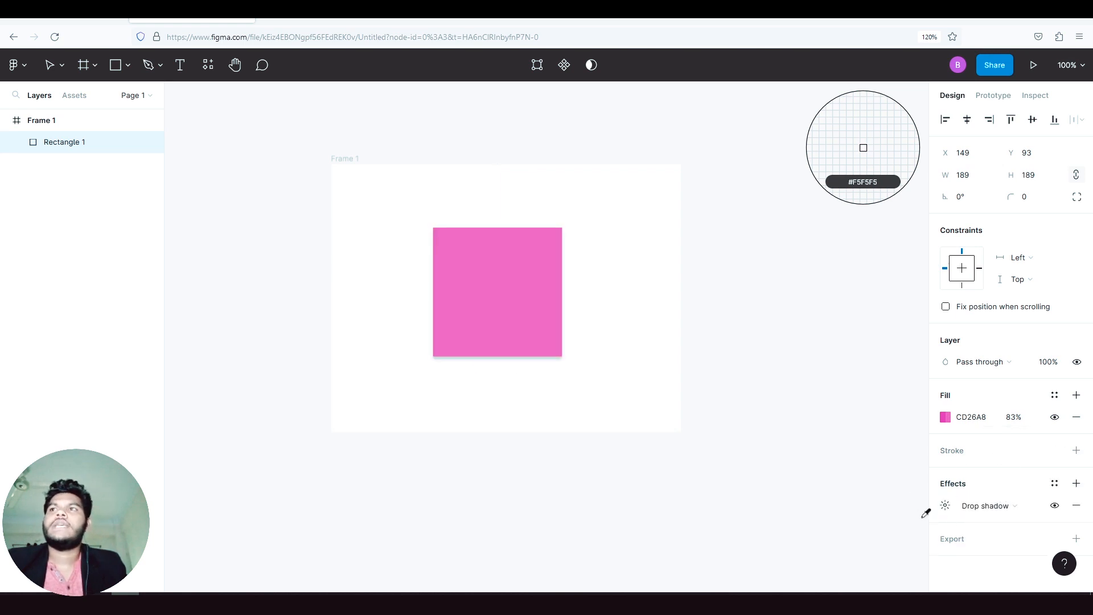
{"action": "left_click", "coordinate": [1024, 509]}
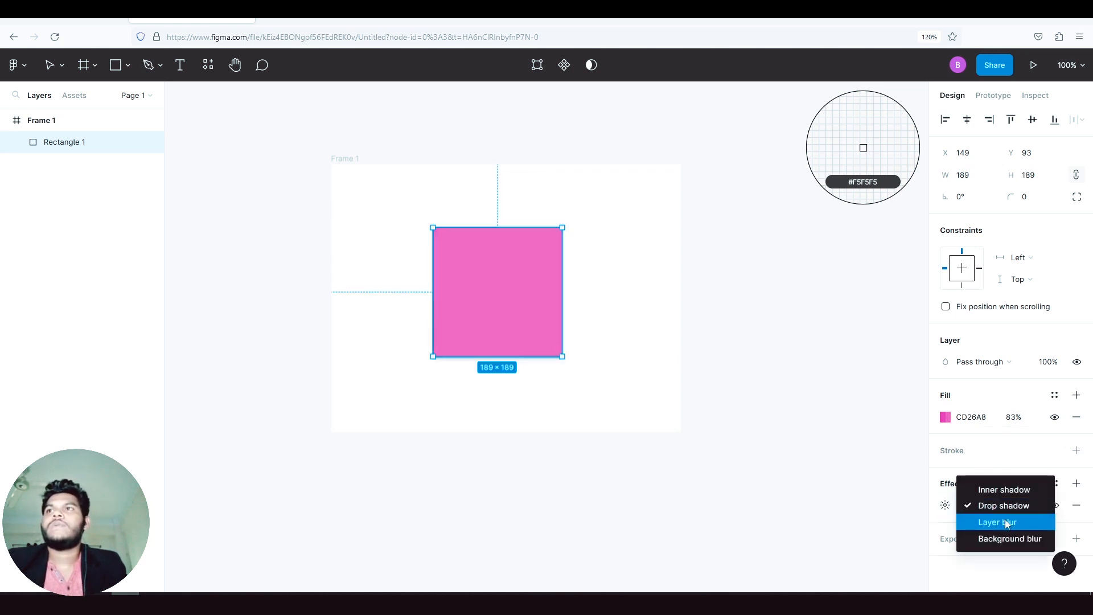
{"action": "left_click", "coordinate": [1006, 522]}
{"action": "left_click", "coordinate": [1003, 506]}
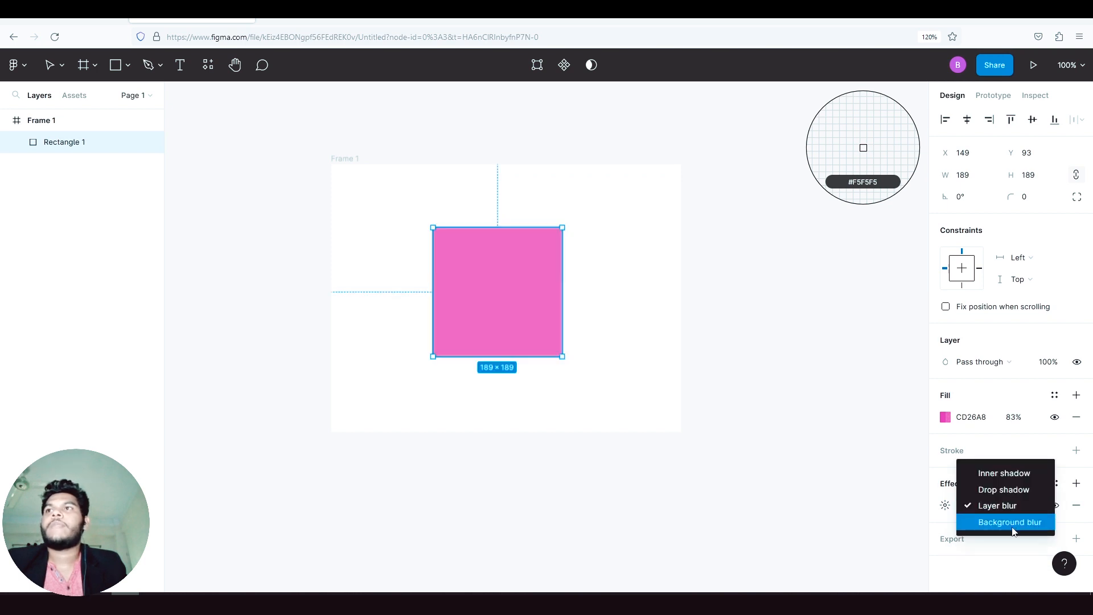
{"action": "left_click", "coordinate": [1013, 524]}
{"action": "left_click", "coordinate": [1008, 509]}
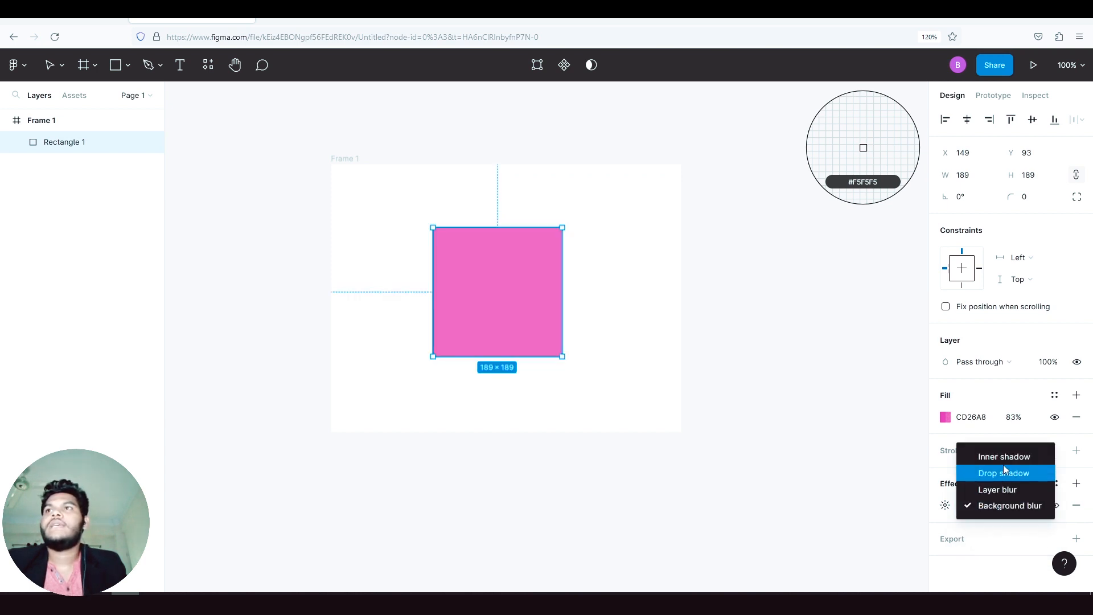
{"action": "left_click", "coordinate": [1004, 458]}
{"action": "left_click", "coordinate": [1008, 508]}
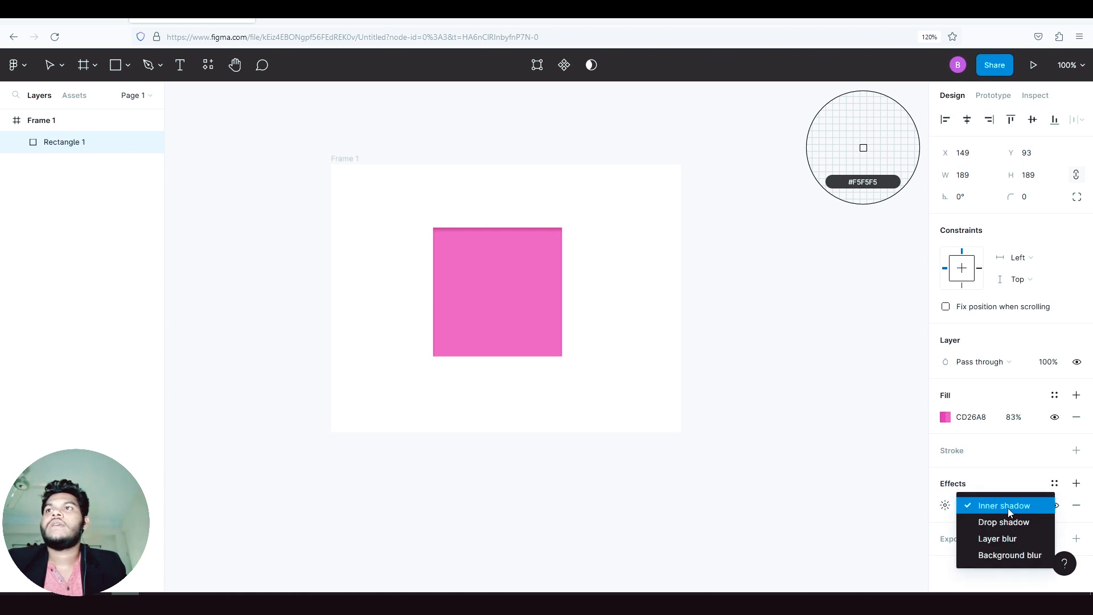
{"action": "left_click", "coordinate": [993, 520]}
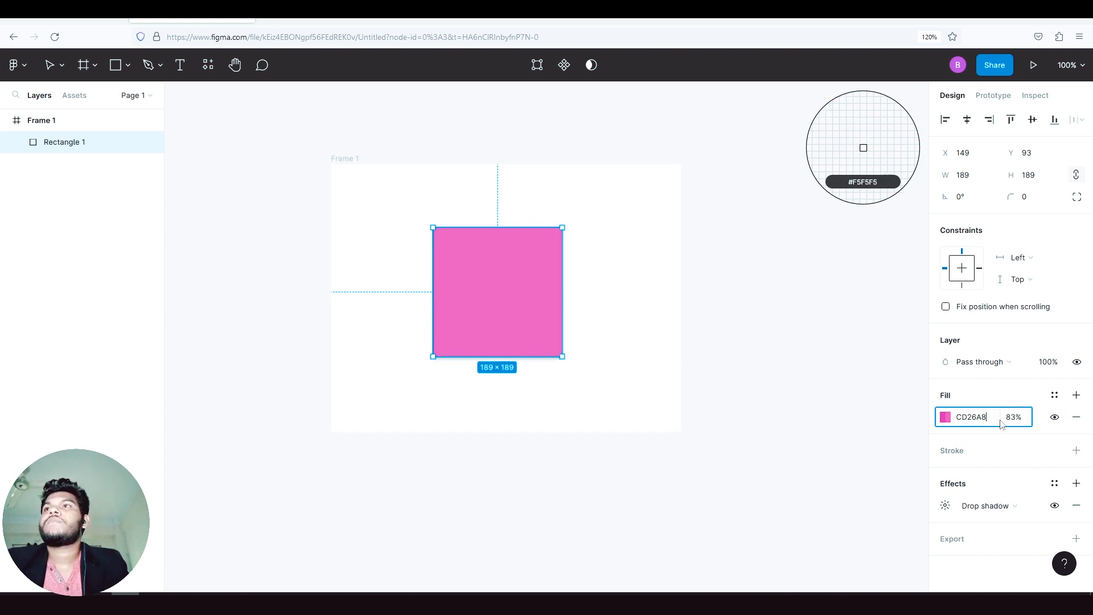
- Look through the square's layer blend modes and delete the square from the frame
{"action": "left_click", "coordinate": [971, 417]}
{"action": "left_click", "coordinate": [976, 365]}
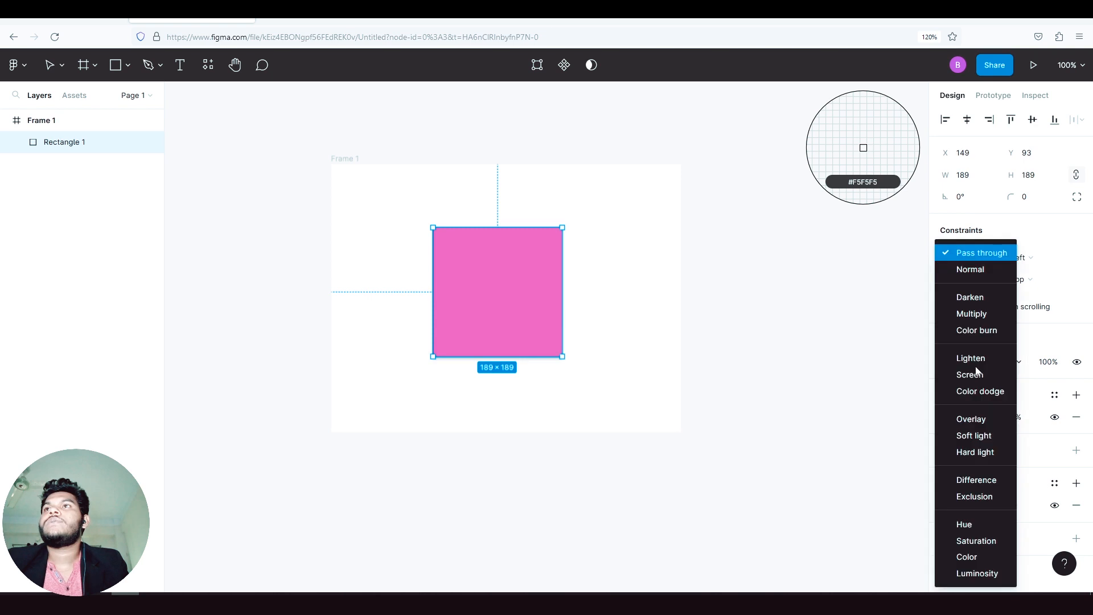
{"action": "left_click", "coordinate": [865, 345]}
{"action": "key", "text": "Delete"}
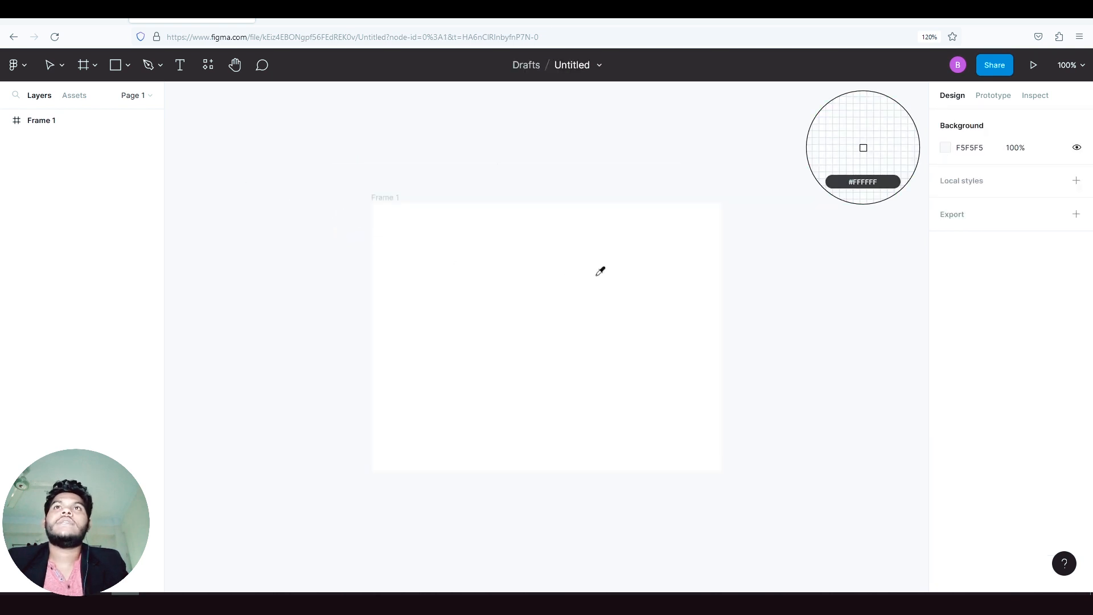
- Draw a nearly horizontal line across the upper part of the frame and delete it
{"action": "left_click", "coordinate": [130, 64]}
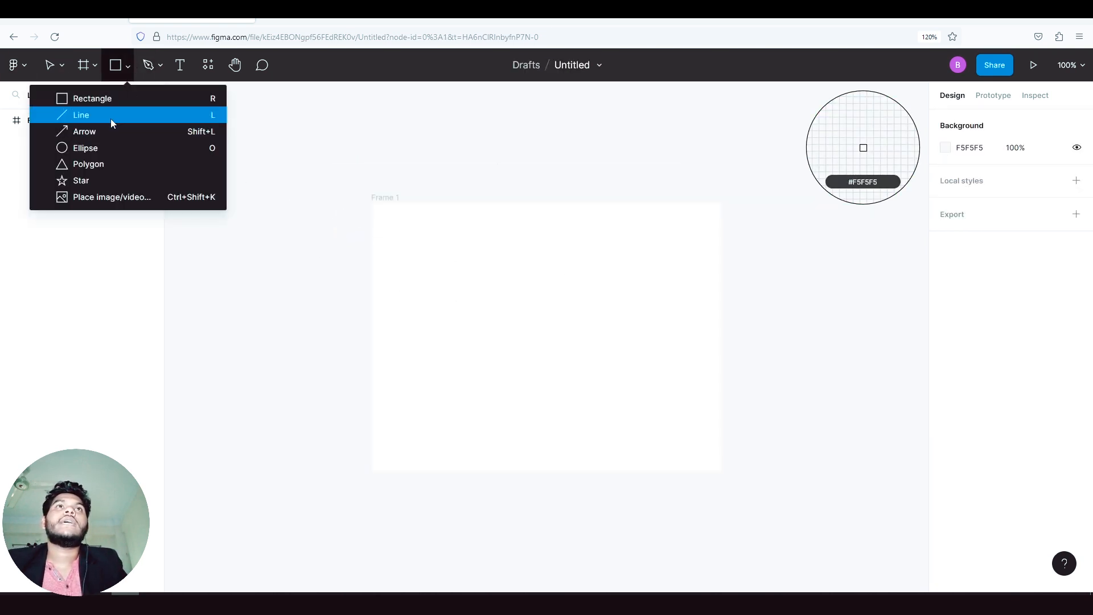
{"action": "left_click", "coordinate": [110, 117]}
{"action": "left_click_drag", "start_coordinate": [436, 264], "coordinate": [588, 278]}
{"action": "key", "text": "Delete"}
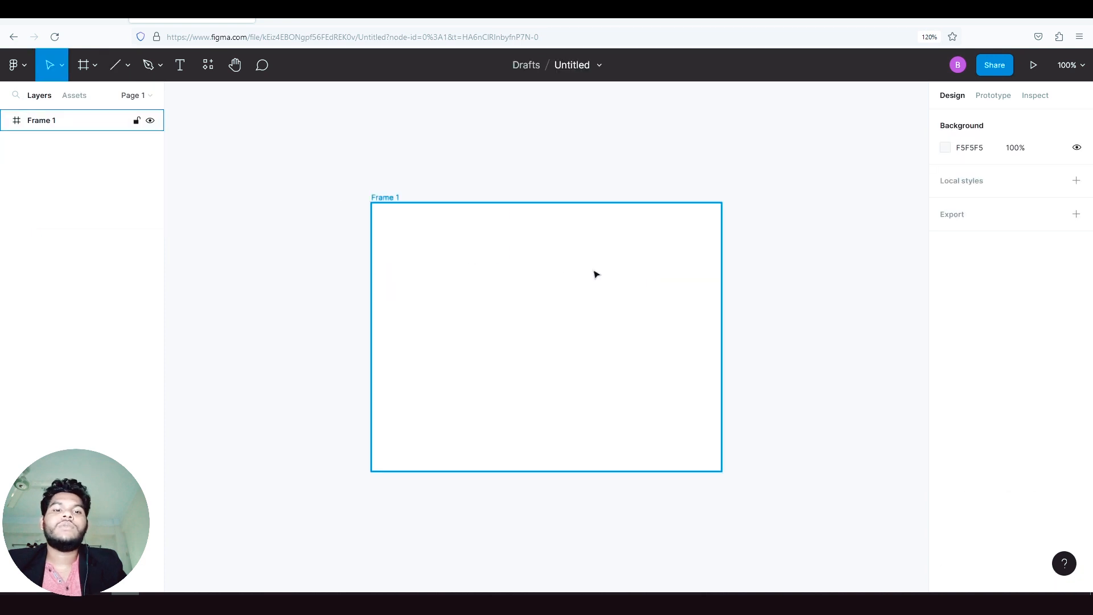
- Draw a circle with the Ellipse tool in the middle of the frame and delete it
{"action": "left_click", "coordinate": [94, 65]}
{"action": "left_click", "coordinate": [127, 65]}
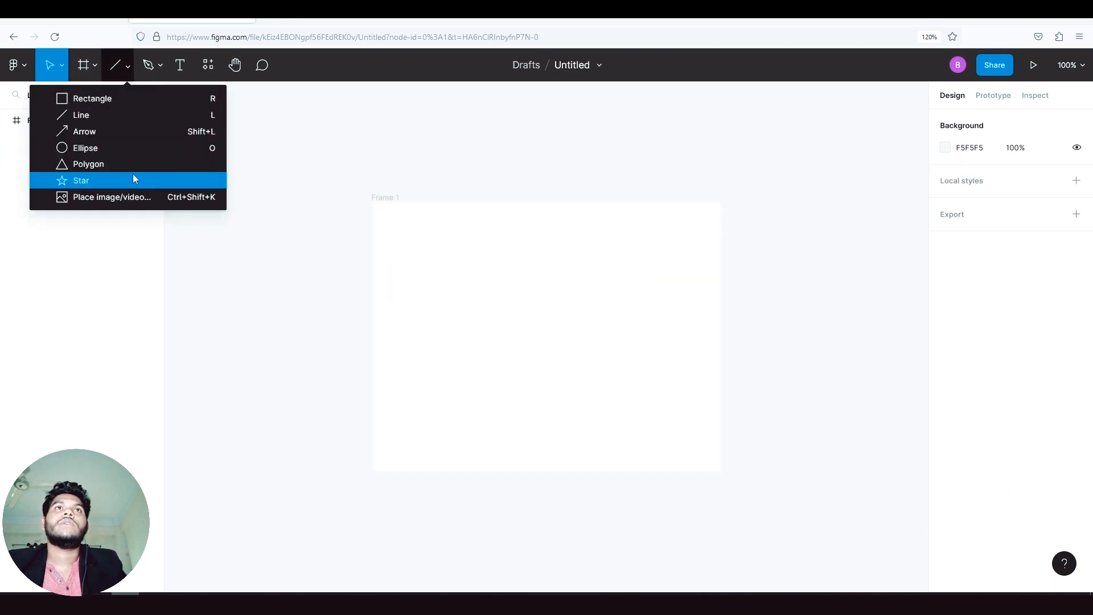
{"action": "left_click", "coordinate": [125, 148]}
{"action": "left_click_drag", "start_coordinate": [444, 259], "coordinate": [584, 401]}
{"action": "key", "text": "Delete"}
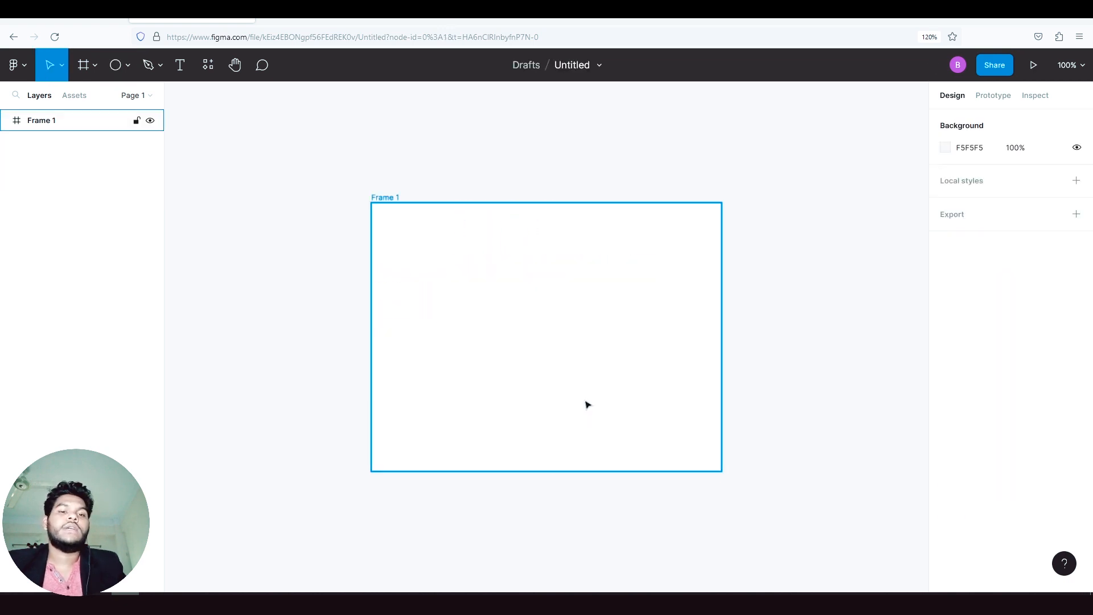
- Draw a circle about 216 × 216 with the Ellipse tool, slightly left of the frame's centre
{"action": "key", "text": "o"}
{"action": "left_click_drag", "start_coordinate": [442, 269], "coordinate": [591, 337]}
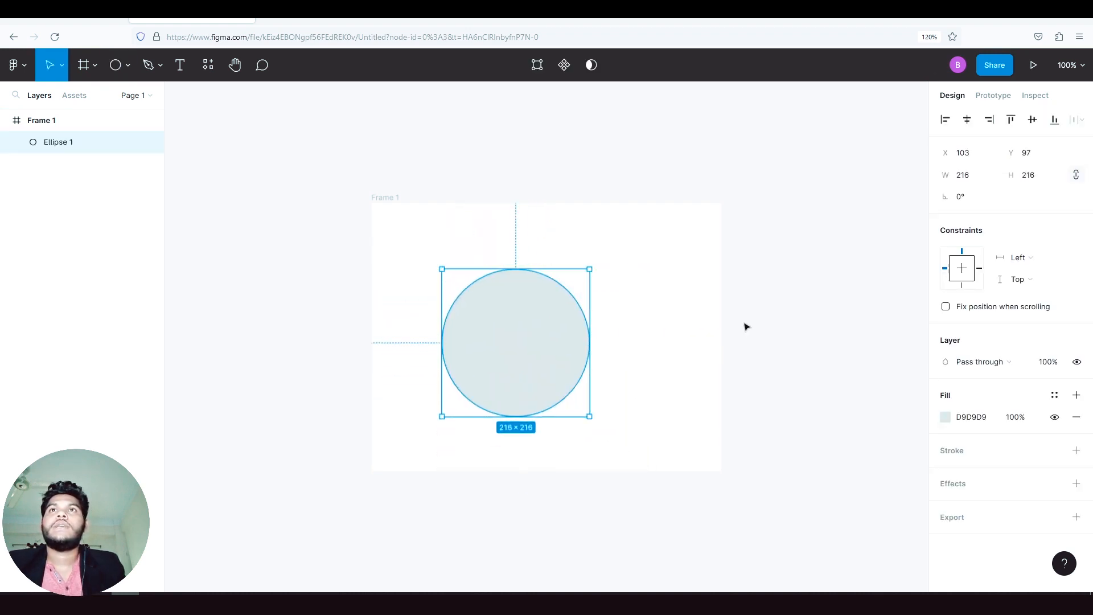
{"action": "left_click", "coordinate": [744, 326]}
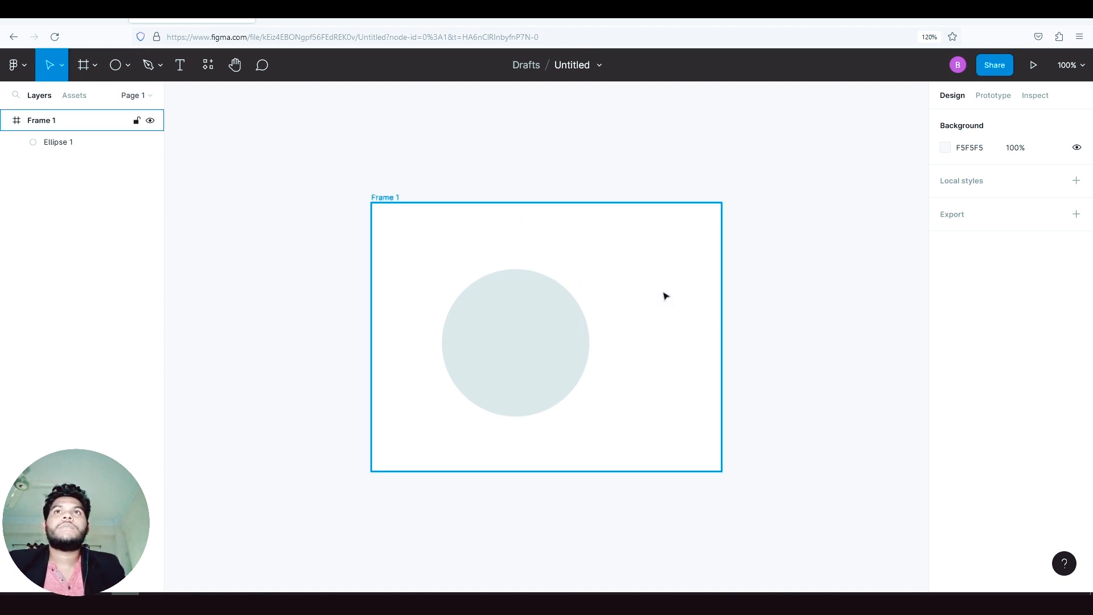
{"action": "scroll", "coordinate": [616, 269], "scroll_direction": "down", "scroll_amount": 3}
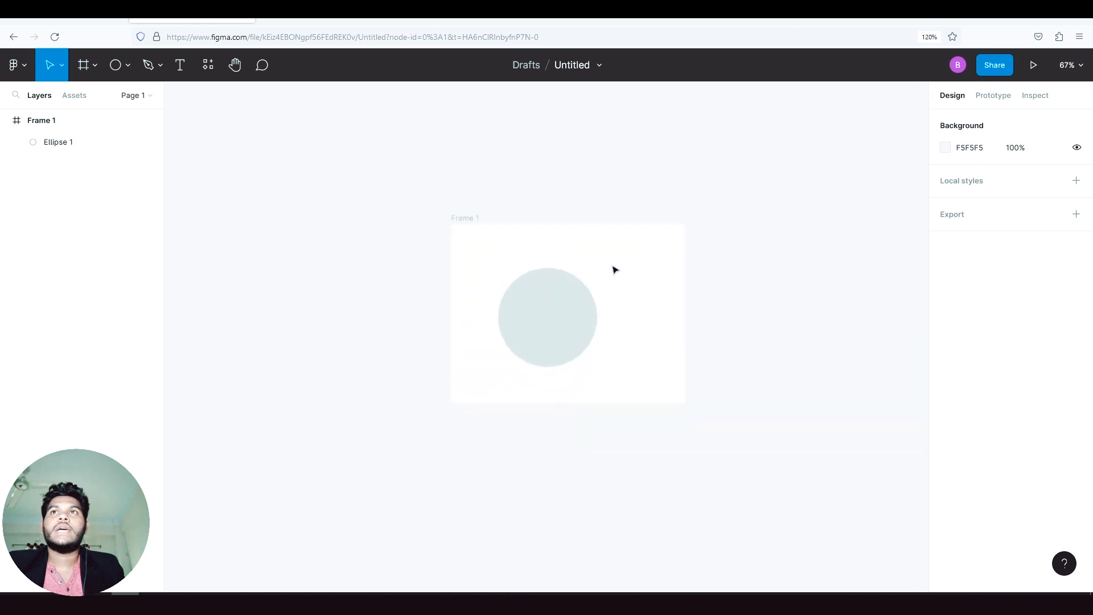
{"action": "scroll", "coordinate": [615, 270], "scroll_direction": "up", "scroll_amount": 5}
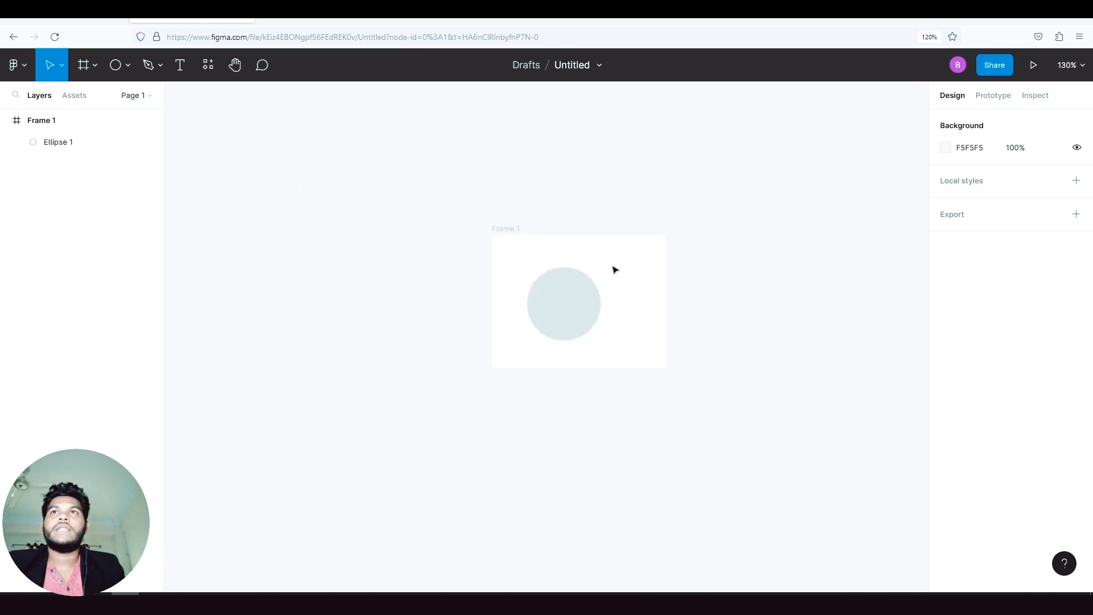
{"action": "scroll", "coordinate": [591, 310], "scroll_direction": "up", "scroll_amount": 2}
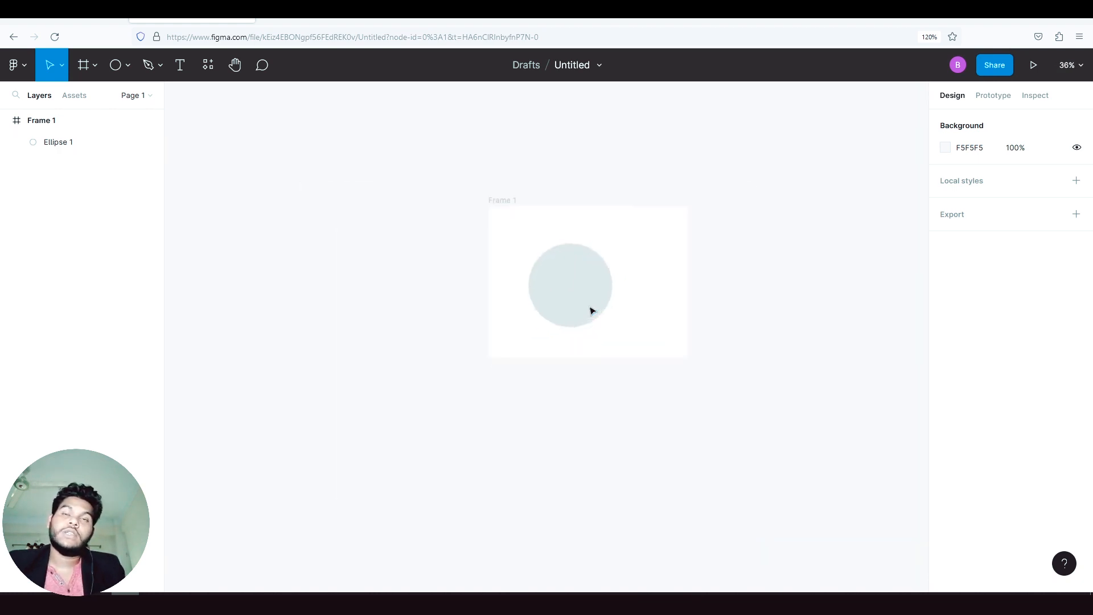
{"action": "scroll", "coordinate": [534, 289], "scroll_direction": "up", "scroll_amount": 2}
{"action": "scroll", "coordinate": [355, 275], "scroll_direction": "down", "scroll_amount": 2}
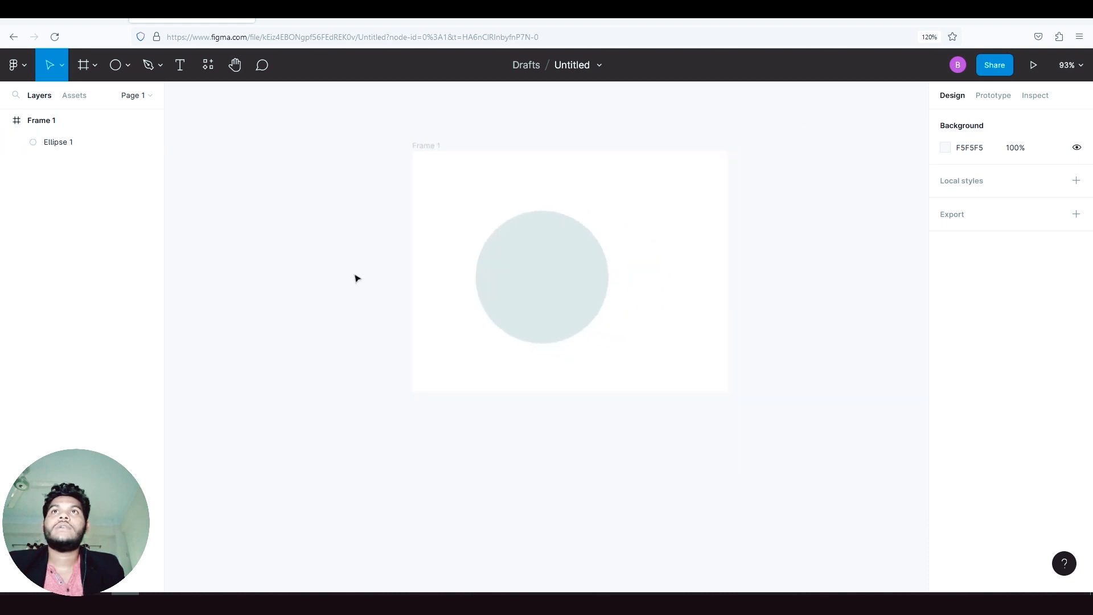
{"action": "scroll", "coordinate": [287, 267], "scroll_direction": "down", "scroll_amount": 2}
{"action": "scroll", "coordinate": [495, 263], "scroll_direction": "up", "scroll_amount": 5}
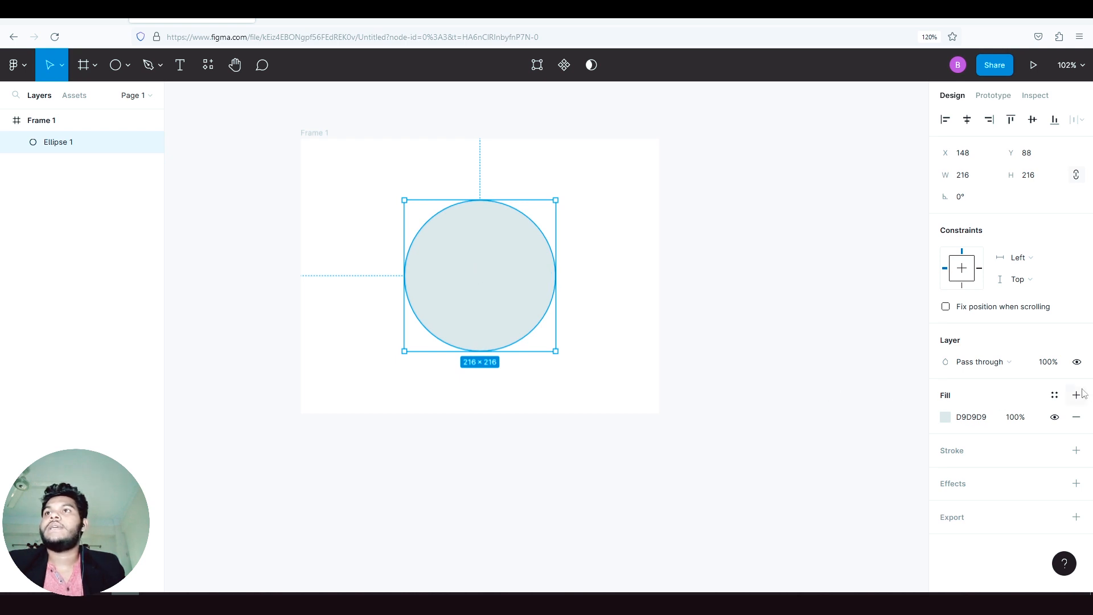
- Add a black inside stroke to the circle and set its thickness to 5
{"action": "left_click", "coordinate": [997, 447]}
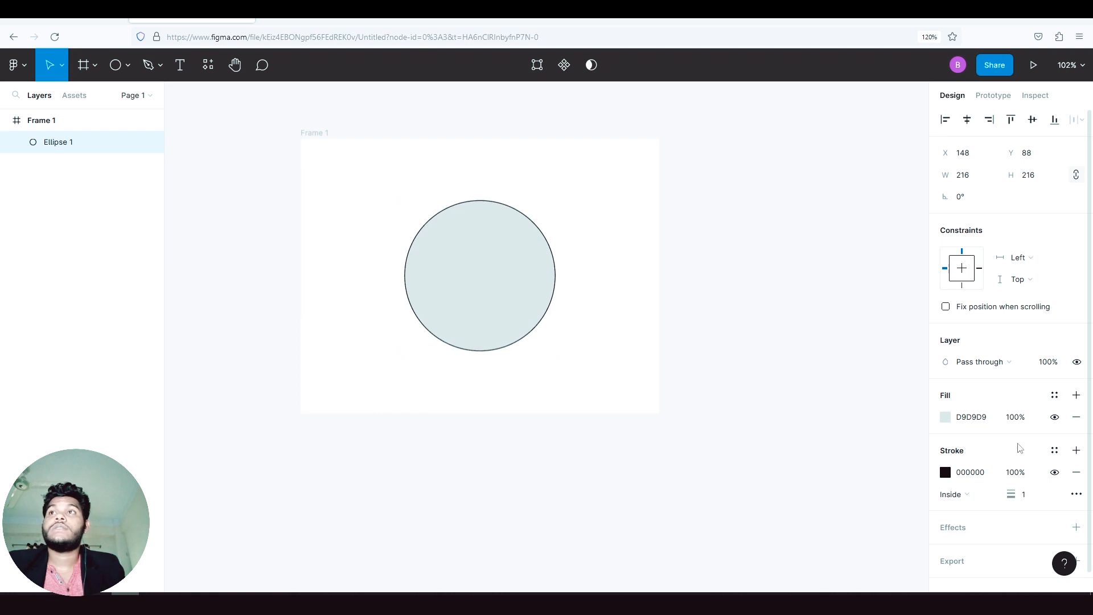
{"action": "scroll", "coordinate": [994, 449], "scroll_direction": "down", "scroll_amount": 1}
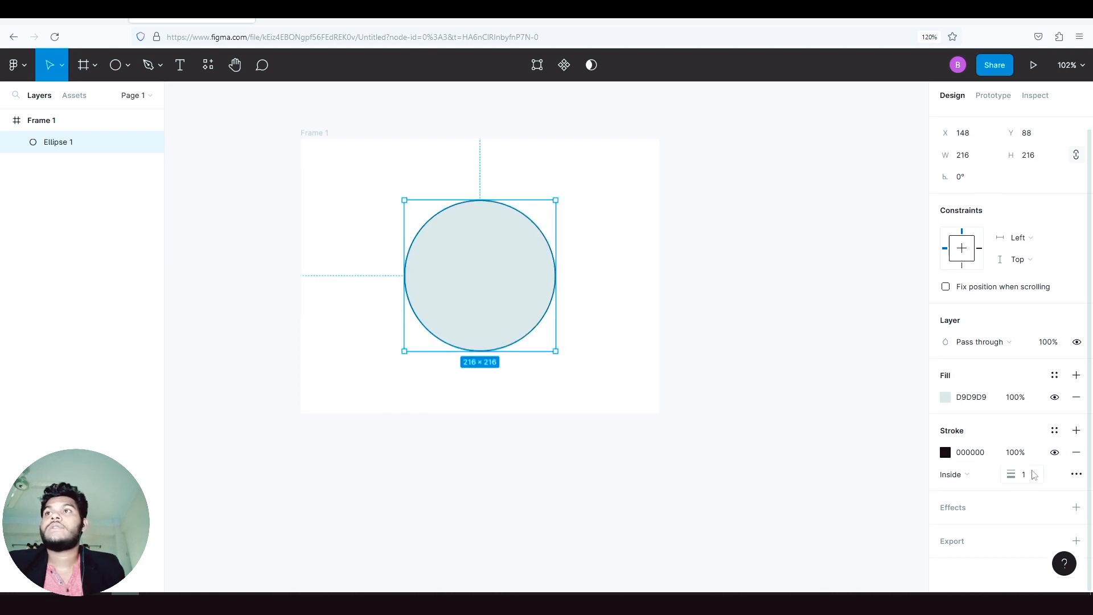
{"action": "left_click_drag", "start_coordinate": [1033, 471], "coordinate": [1010, 472]}
{"action": "key", "text": "Up"}
{"action": "key", "text": "Up"}
{"action": "key", "text": "Up"}
{"action": "key", "text": "Up"}
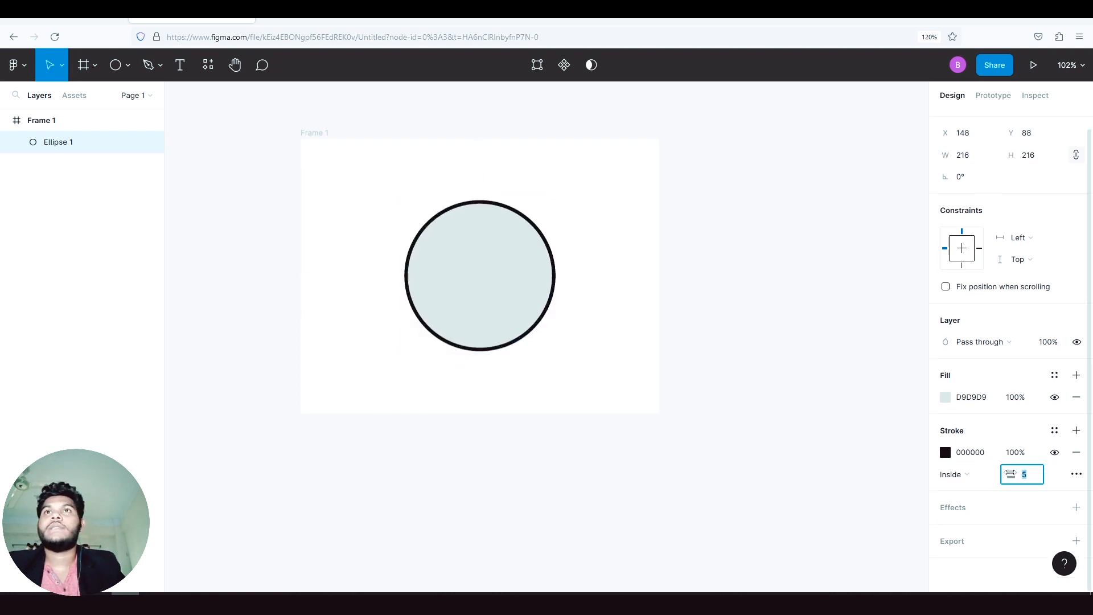
- Change the circle's stroke style to Dash, try the square dash cap and return to no cap
{"action": "left_click", "coordinate": [1076, 474]}
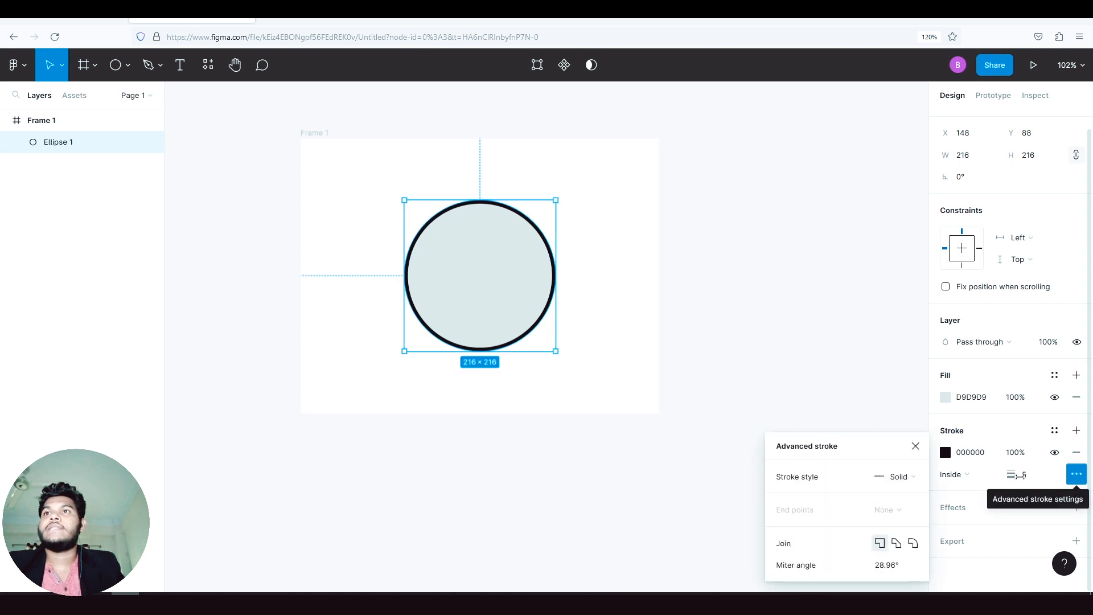
{"action": "left_click", "coordinate": [916, 478]}
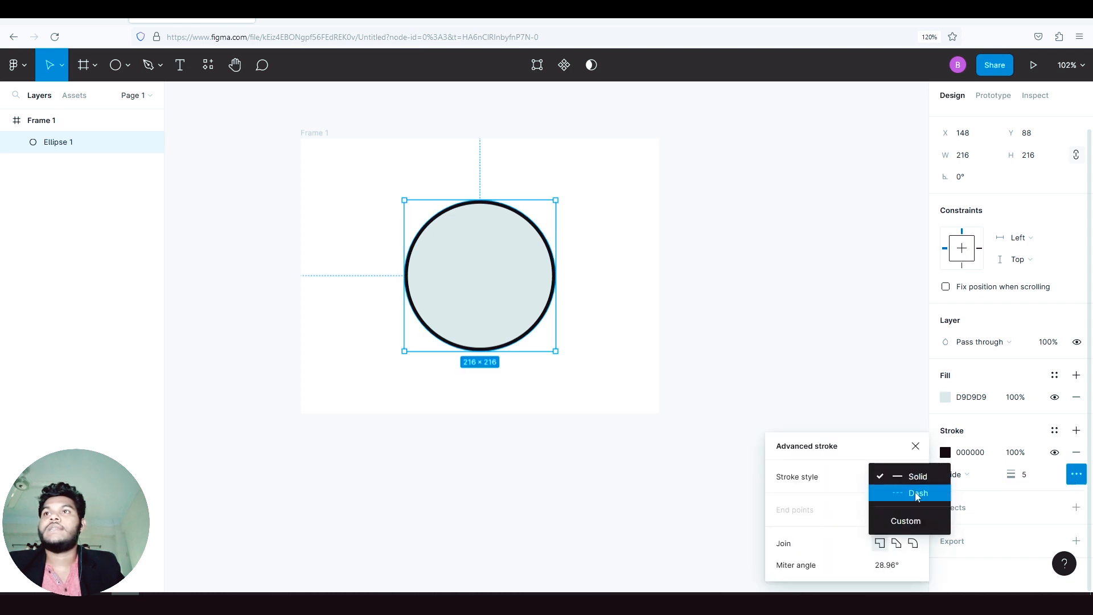
{"action": "left_click", "coordinate": [914, 492]}
{"action": "left_click", "coordinate": [913, 481]}
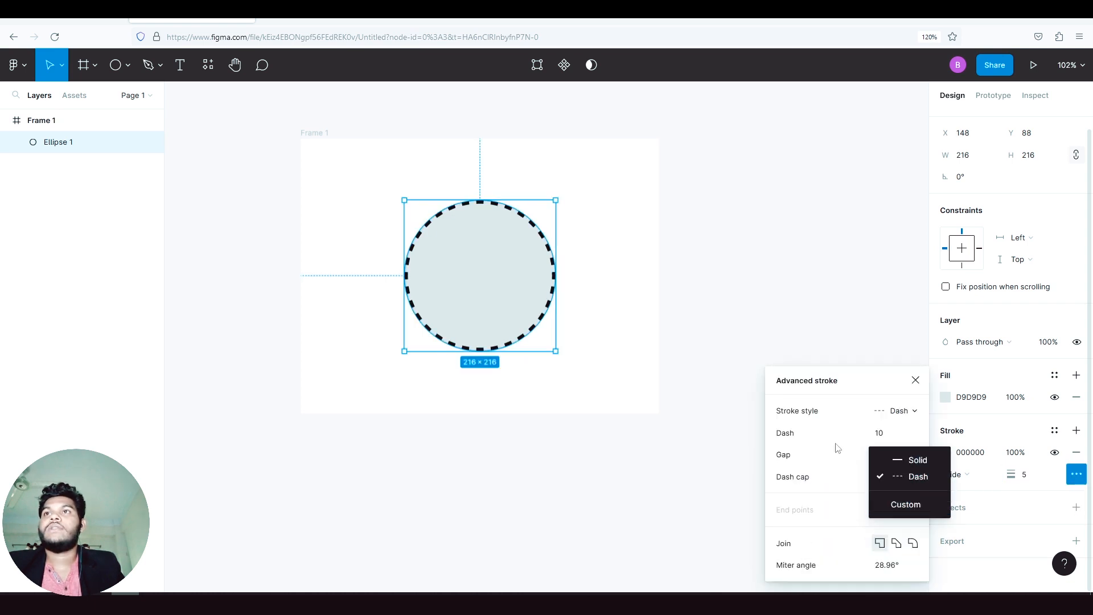
{"action": "left_click", "coordinate": [836, 444]}
{"action": "left_click", "coordinate": [906, 415]}
{"action": "left_click", "coordinate": [906, 417]}
{"action": "left_click", "coordinate": [896, 476]}
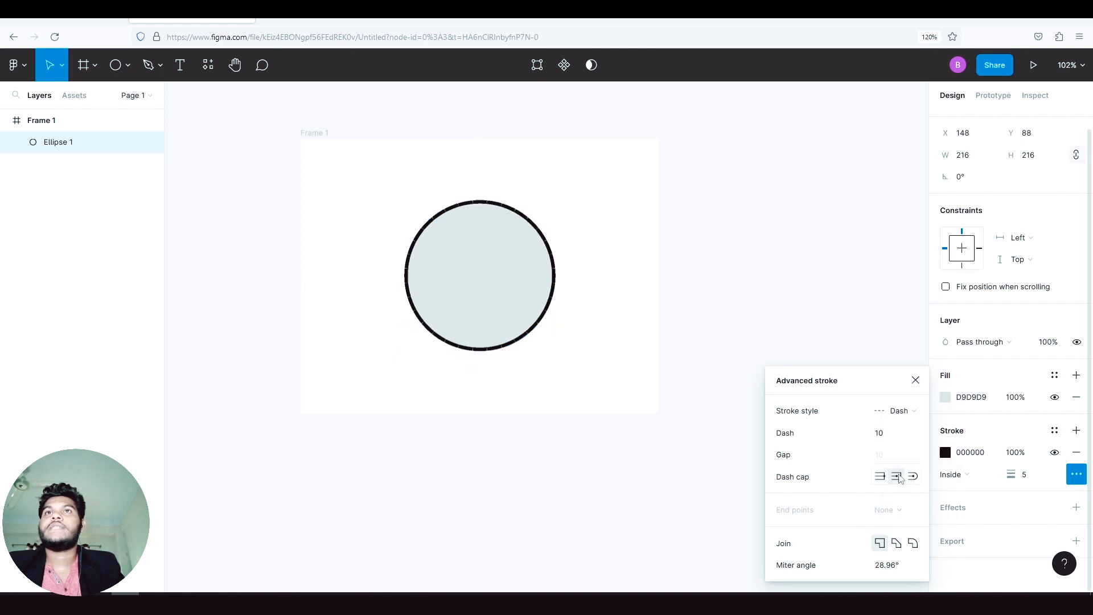
{"action": "left_click", "coordinate": [879, 476]}
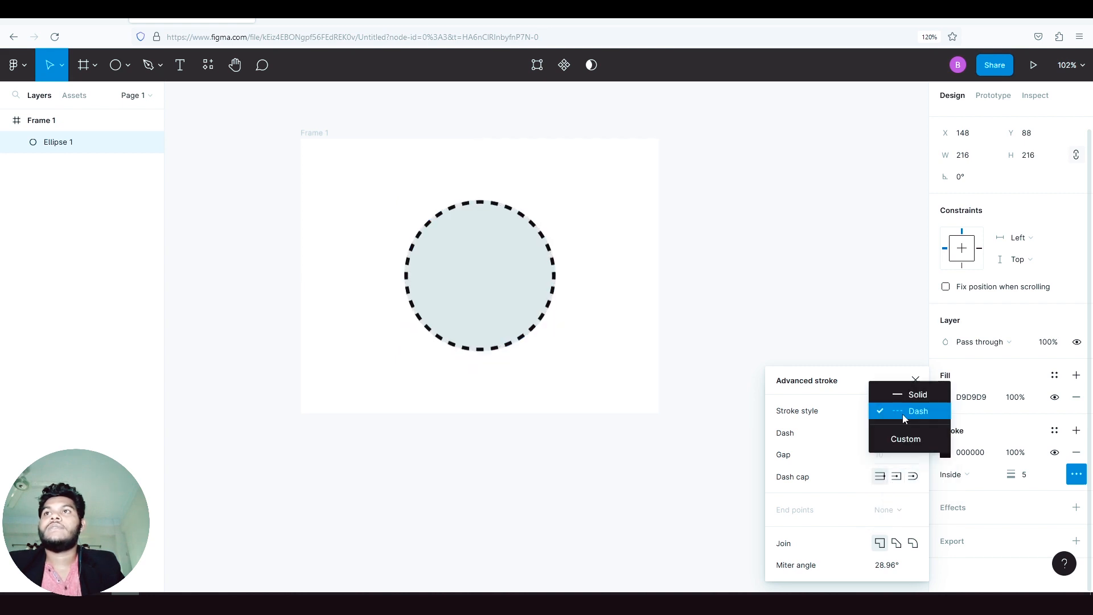
- Switch the circle's stroke style back to Solid and close the advanced stroke settings
{"action": "left_click", "coordinate": [903, 413]}
{"action": "left_click", "coordinate": [906, 395]}
{"action": "left_click", "coordinate": [915, 382]}
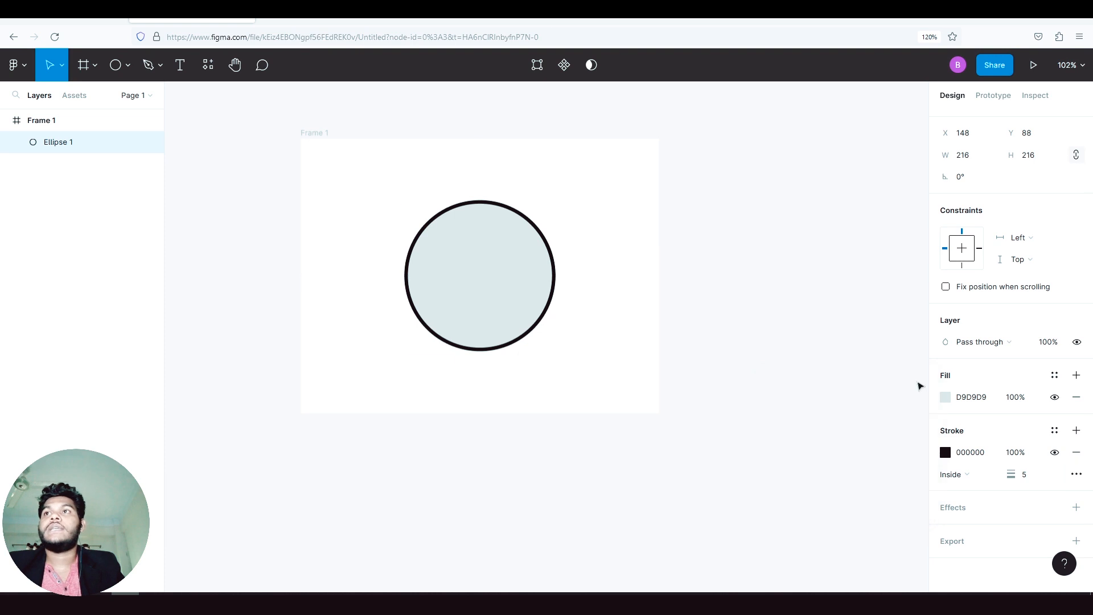
{"action": "left_click", "coordinate": [1076, 475]}
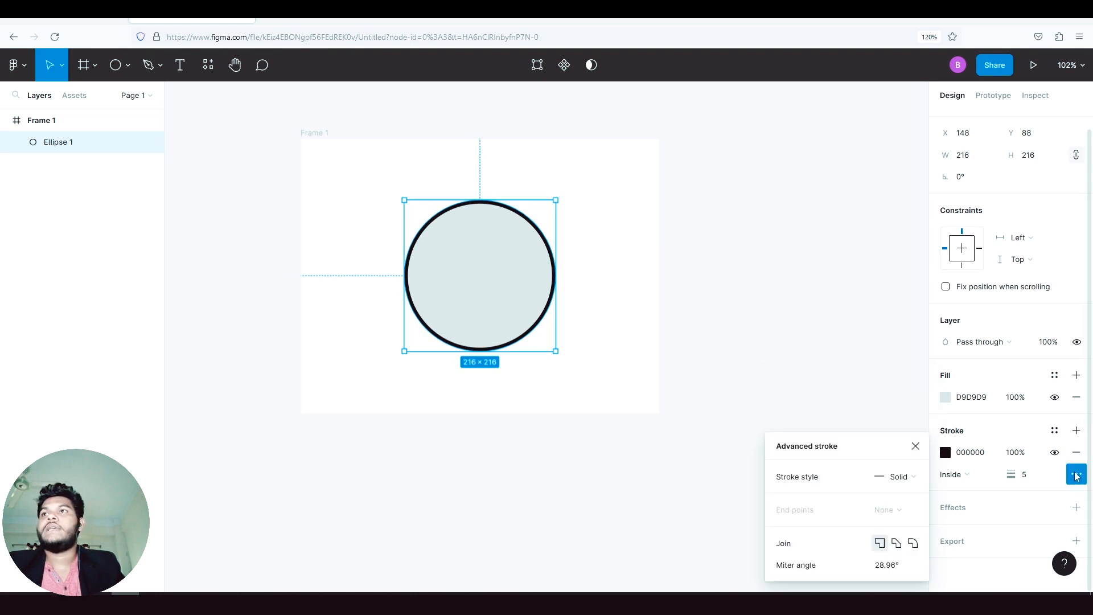
{"action": "left_click", "coordinate": [916, 446]}
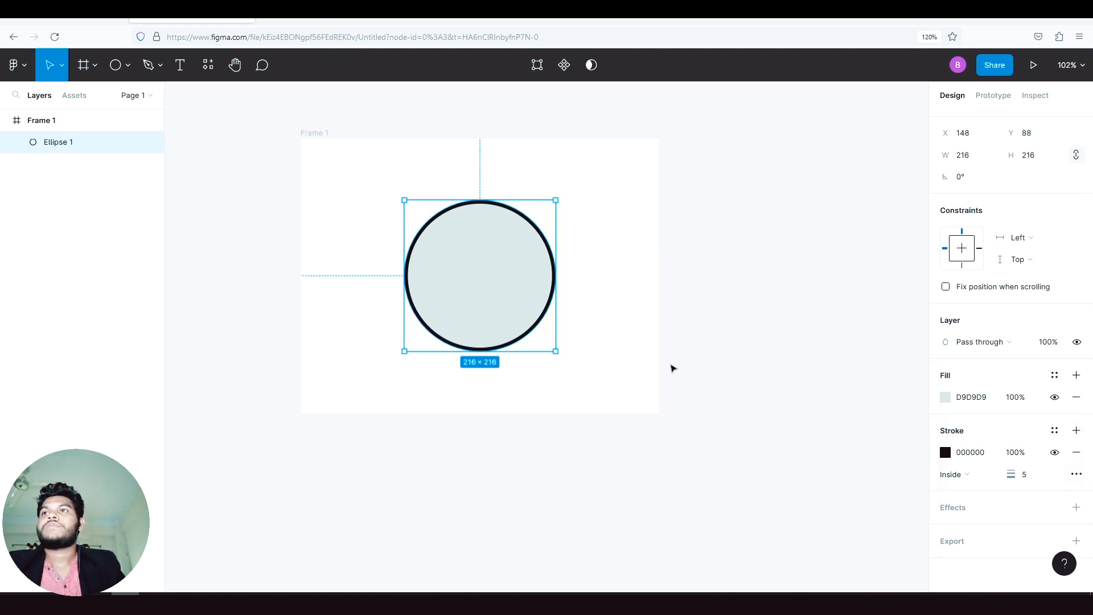
- Move the circle around the frame and place it at the lower centre, at about X 148, Y 144
{"action": "left_click", "coordinate": [673, 369]}
{"action": "mouse_move", "coordinate": [437, 262]}
{"action": "left_mouse_down"}
{"action": "mouse_move", "coordinate": [388, 237]}
{"action": "mouse_move", "coordinate": [400, 245]}
{"action": "left_mouse_up"}
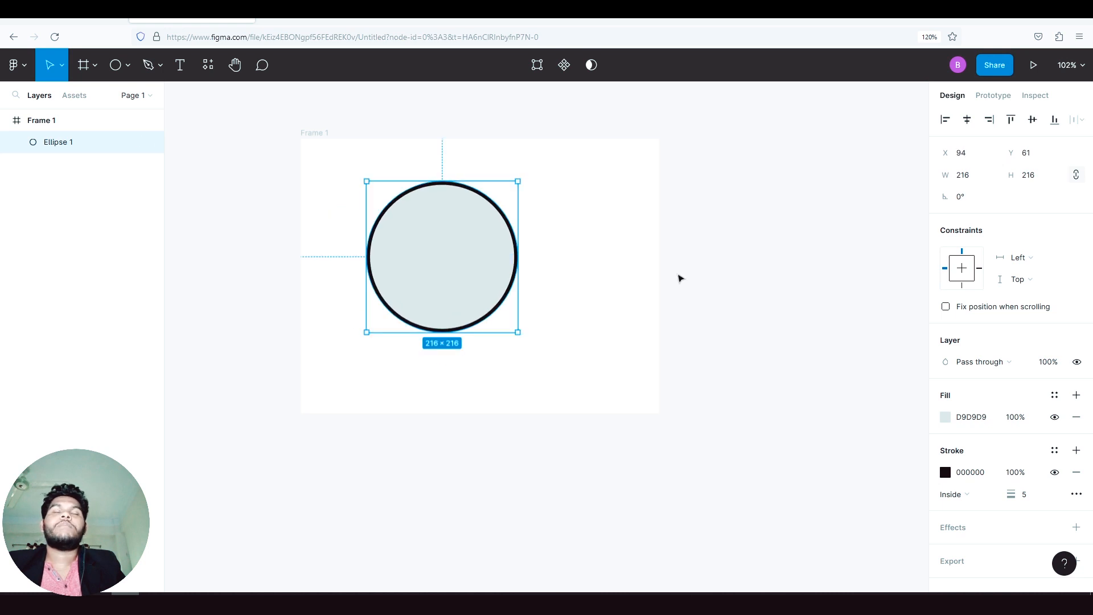
{"action": "left_click", "coordinate": [573, 281]}
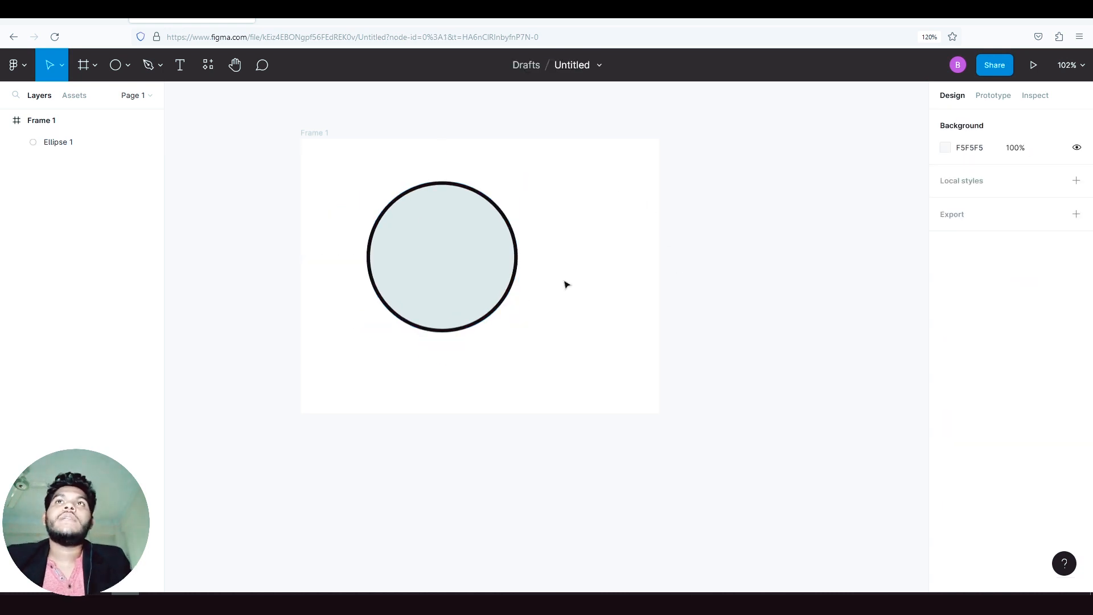
{"action": "left_click_drag", "start_coordinate": [454, 252], "coordinate": [484, 301]}
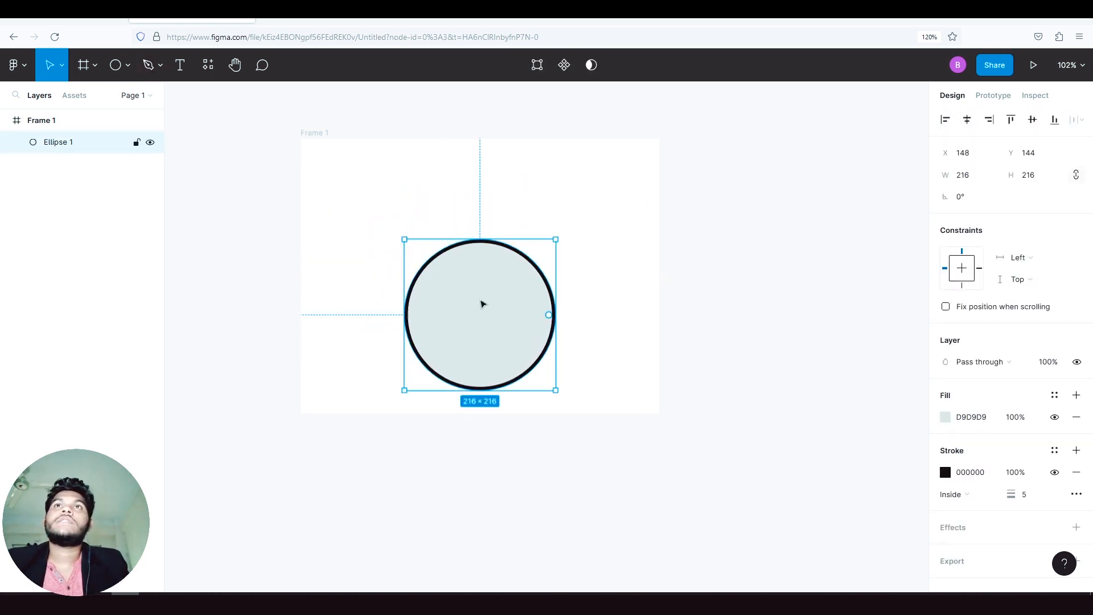
- Add a text box about 313 × 74 reading "Beep Tech" above the circle and move it right to about X 227, Y 61
{"action": "left_click", "coordinate": [151, 66]}
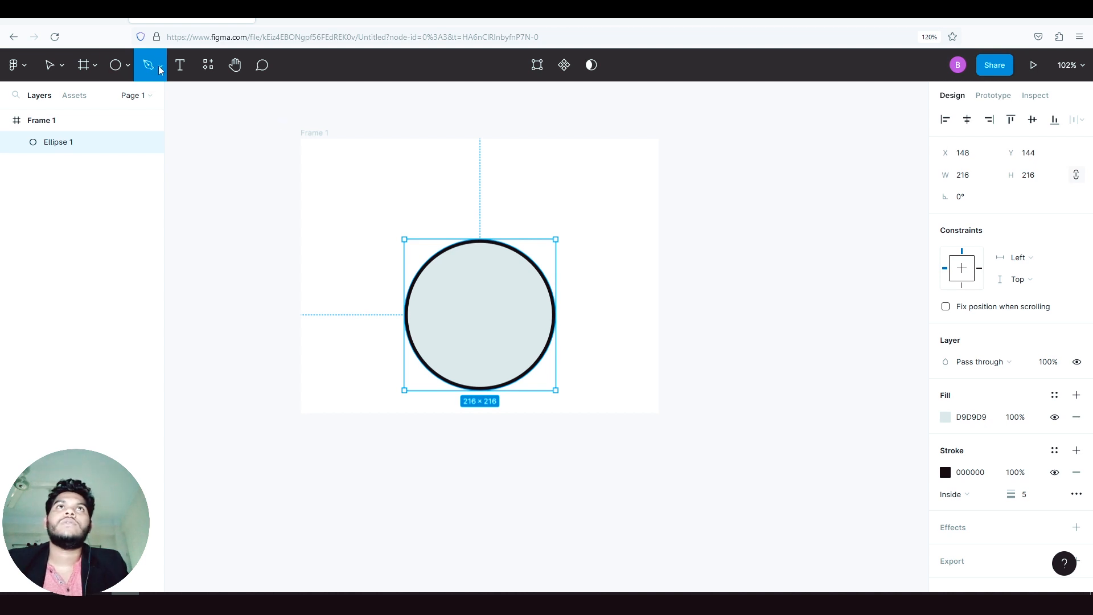
{"action": "left_click", "coordinate": [180, 65]}
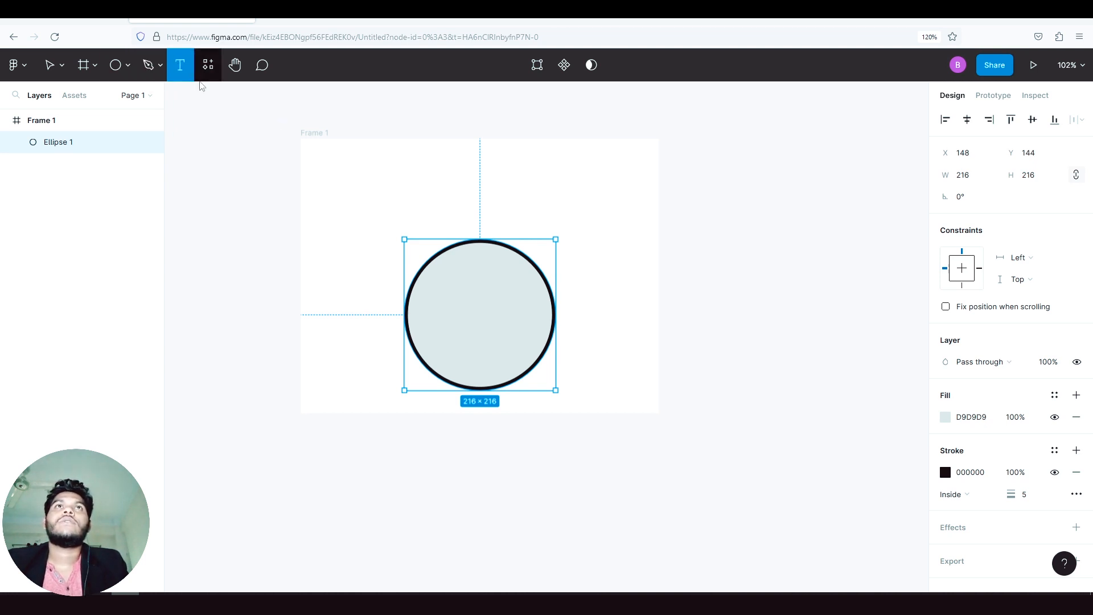
{"action": "left_click_drag", "start_coordinate": [350, 163], "coordinate": [569, 215]}
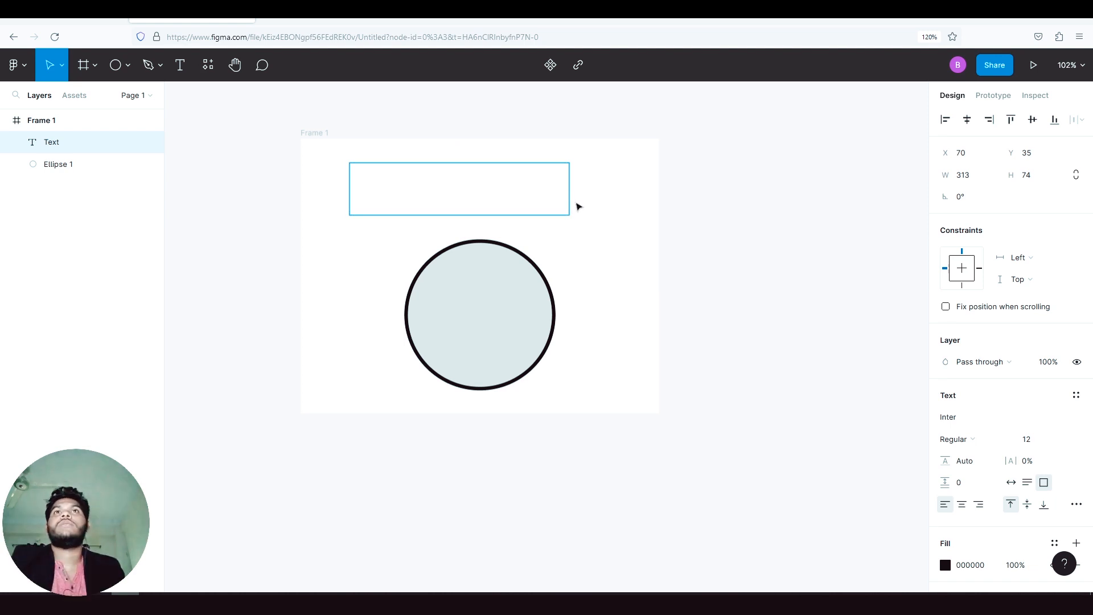
{"action": "type", "text": "Beep "}
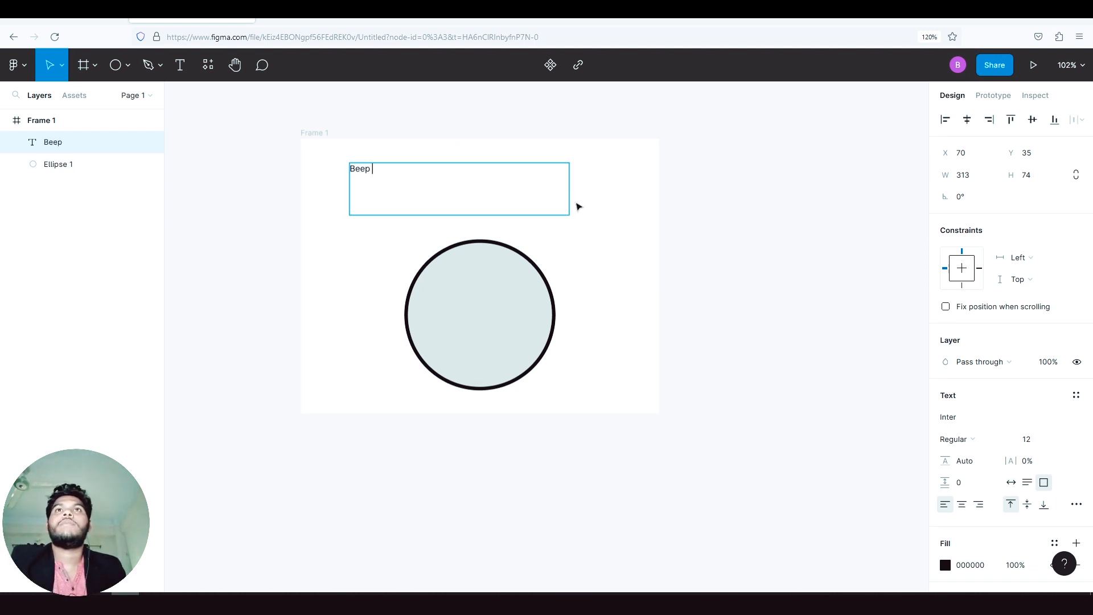
{"action": "type", "text": "Tech"}
{"action": "key", "text": "Escape"}
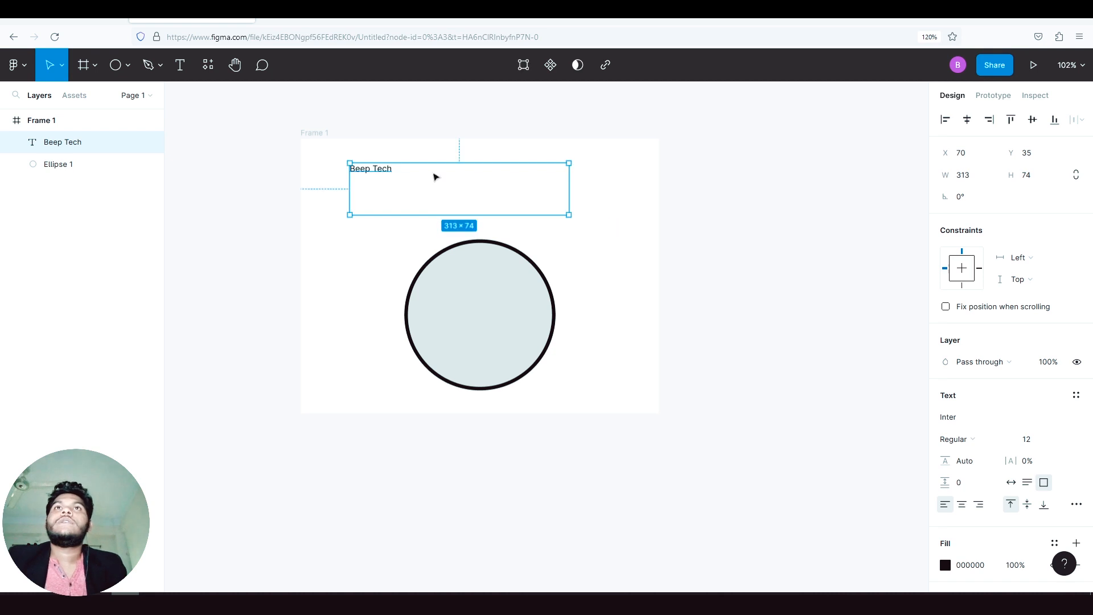
{"action": "left_click_drag", "start_coordinate": [393, 176], "coordinate": [512, 190]}
- Select the "Beep Tech" text and increase its font size to 24
{"action": "key", "text": "Return"}
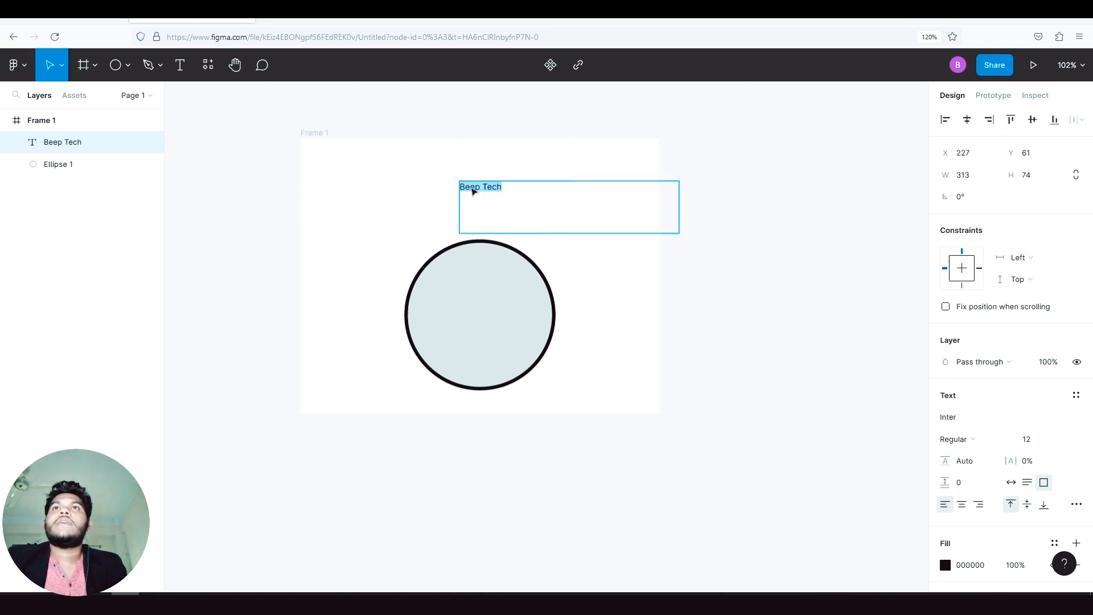
{"action": "scroll", "coordinate": [974, 401], "scroll_direction": "down", "scroll_amount": 2}
{"action": "left_click", "coordinate": [1041, 317]}
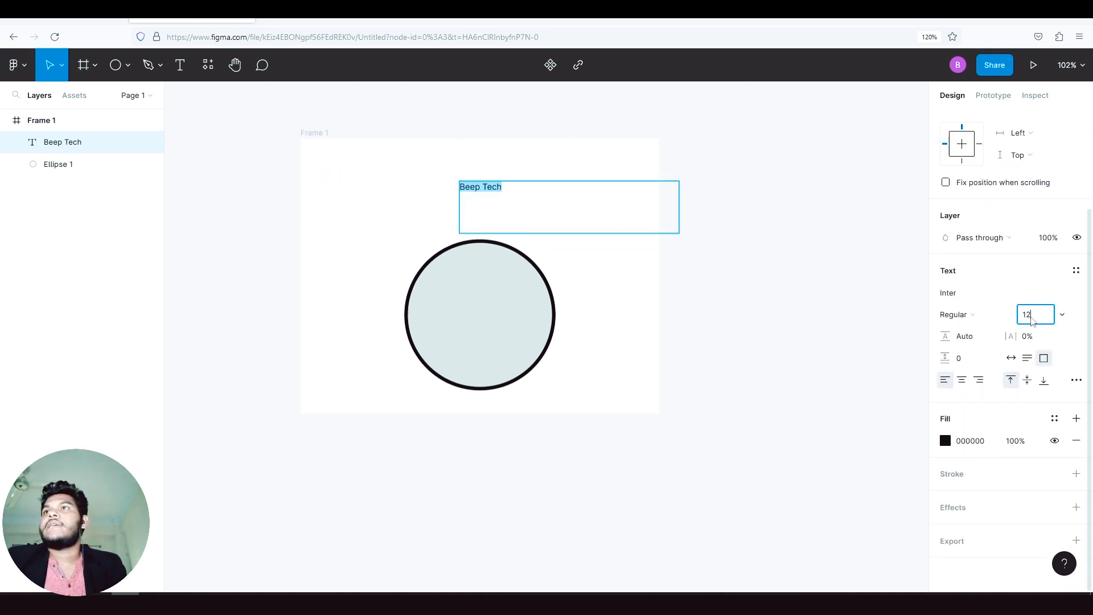
{"action": "key", "text": "Up"}
{"action": "key", "text": "Up"}
{"action": "key", "text": "Up"}
{"action": "key", "text": "Up"}
{"action": "key", "text": "Up"}
{"action": "key", "text": "Up"}
{"action": "key", "text": "Up"}
{"action": "key", "text": "Up"}
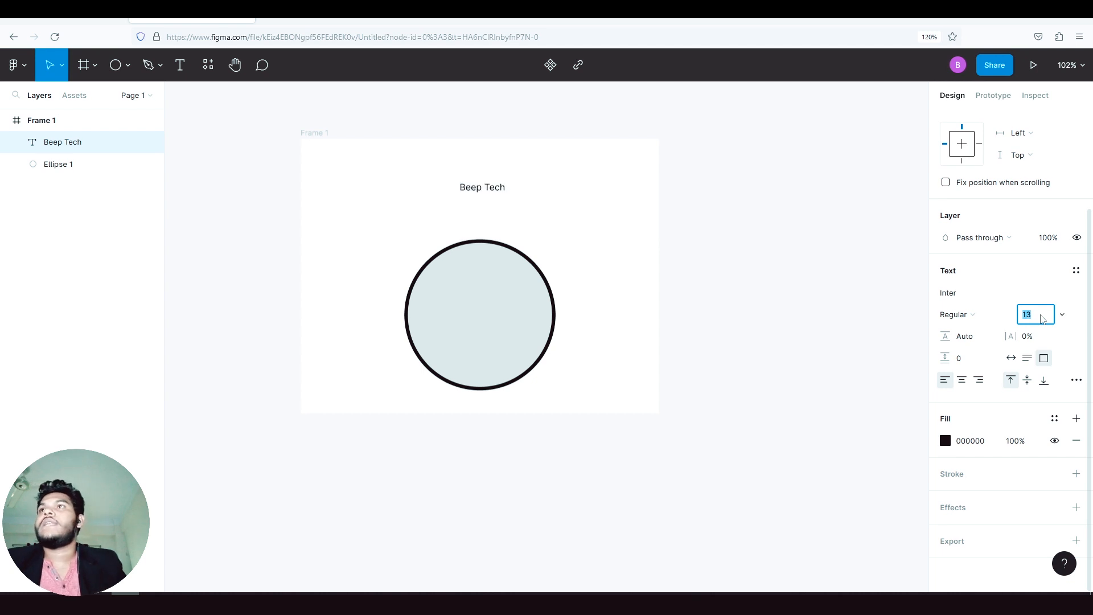
{"action": "key", "text": "Up"}
{"action": "key", "text": "Up"}
{"action": "key", "text": "Up"}
{"action": "key", "text": "Up"}
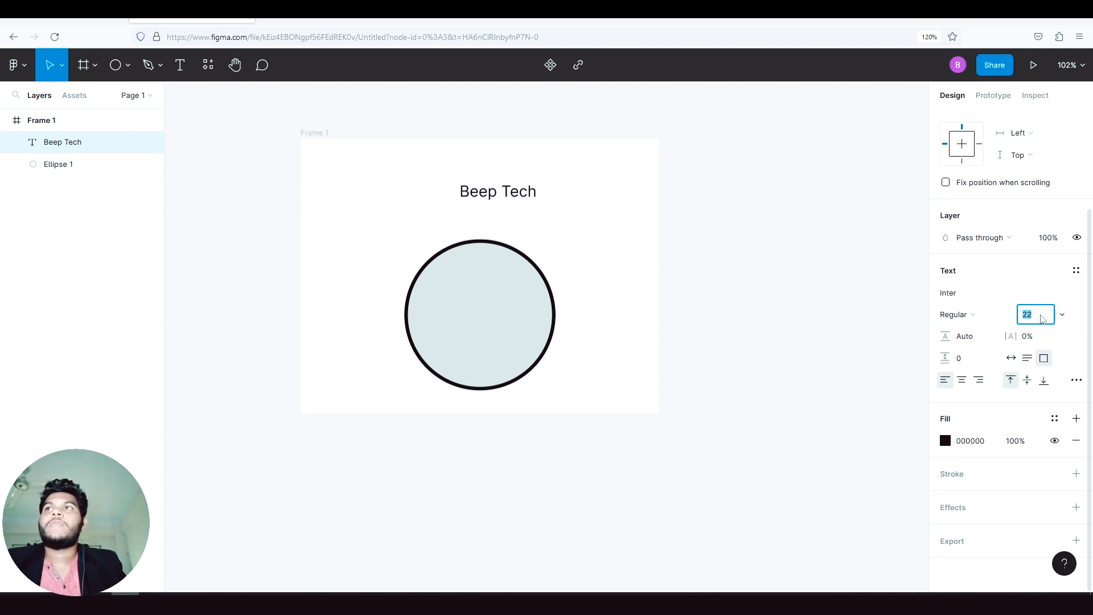
{"action": "left_click", "coordinate": [1062, 315]}
{"action": "left_click", "coordinate": [1006, 311]}
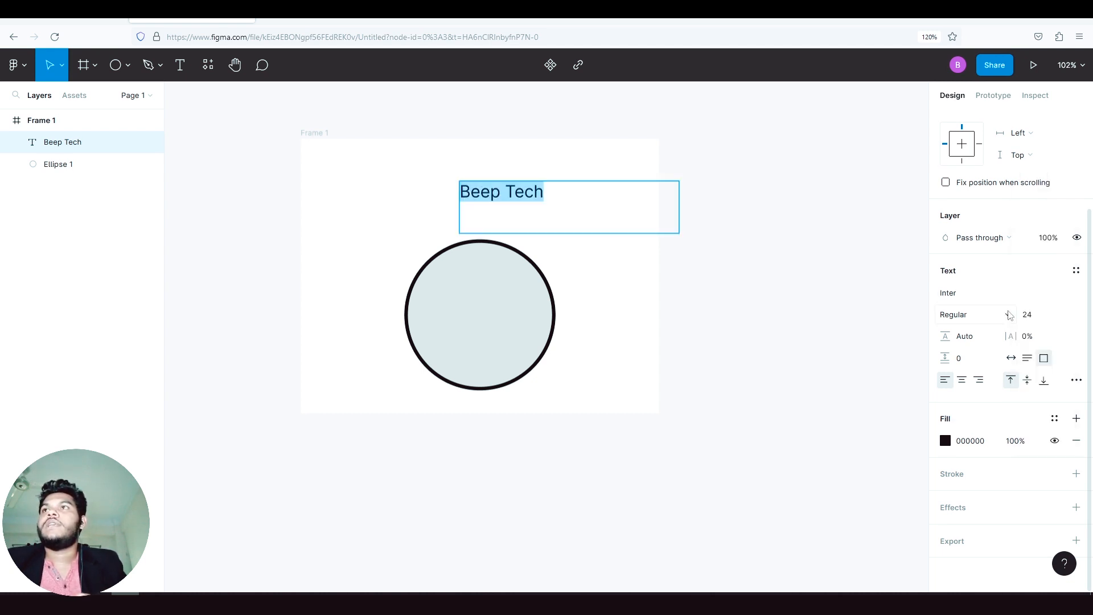
- Set the font size of the "Beep Tech" text to 100
{"action": "left_click", "coordinate": [1040, 315]}
{"action": "type", "text": "100"}
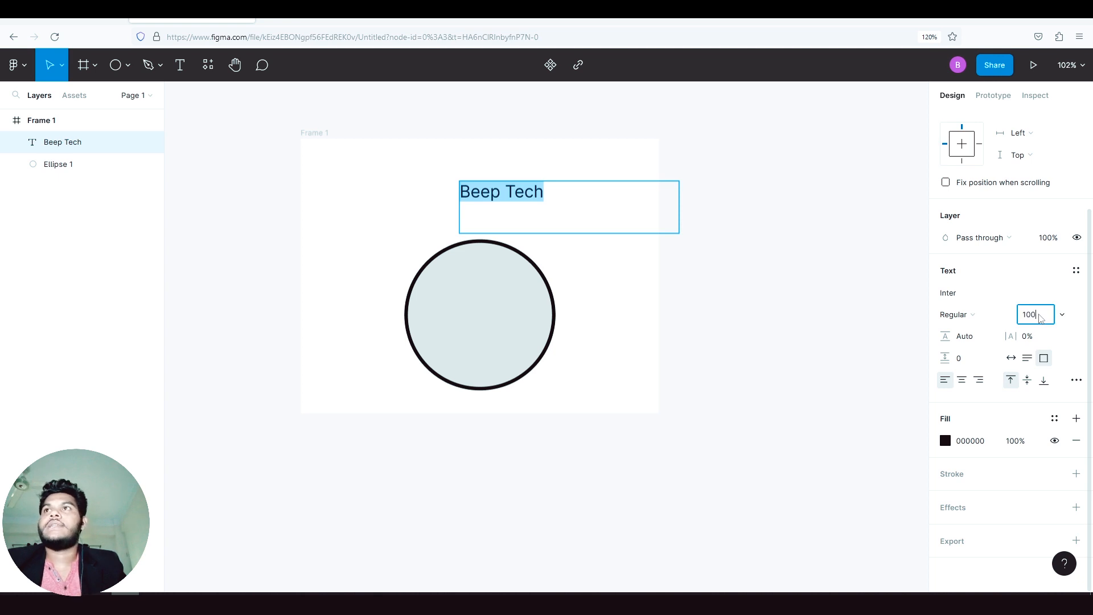
{"action": "key", "text": "Return"}
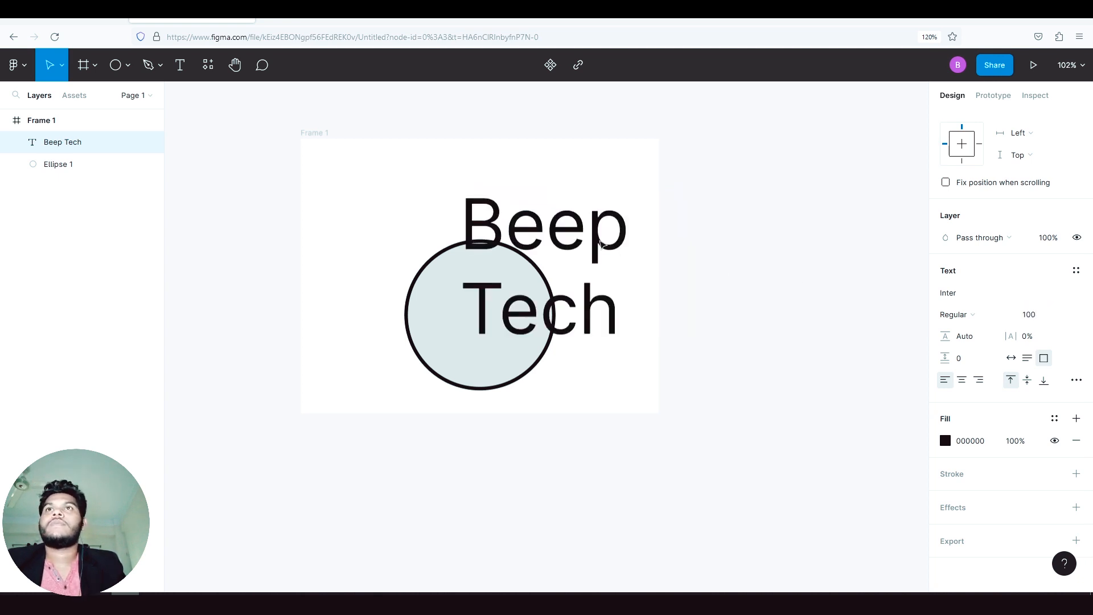
- Move the "Beep Tech" text leftward over the circle and browse the available font families, keeping Inter
{"action": "left_click_drag", "start_coordinate": [571, 225], "coordinate": [537, 232]}
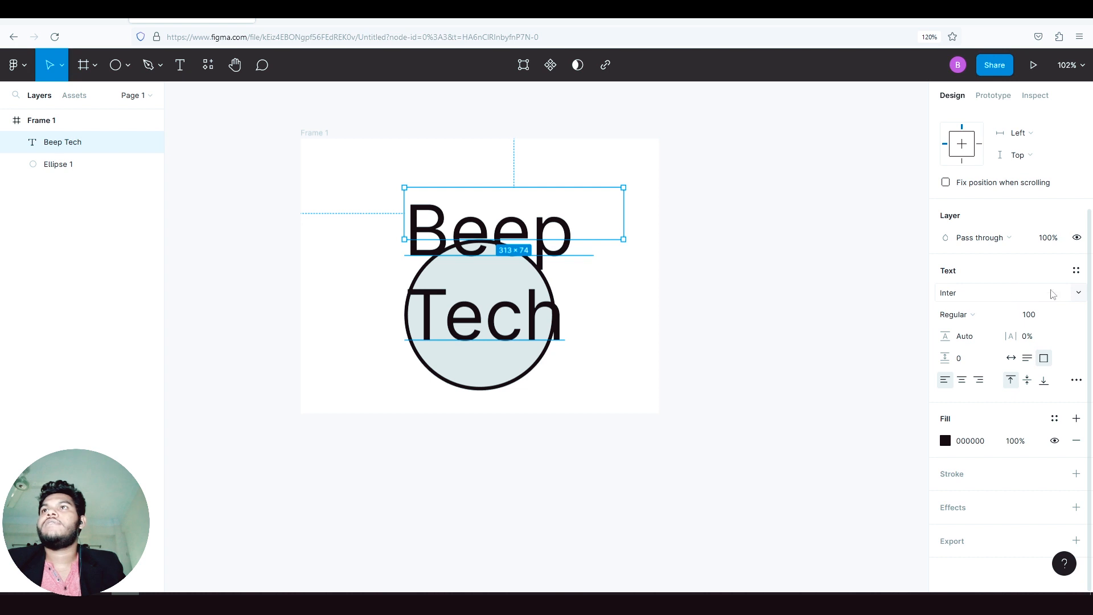
{"action": "left_click", "coordinate": [1079, 293]}
{"action": "scroll", "coordinate": [1048, 323], "scroll_direction": "down", "scroll_amount": 5}
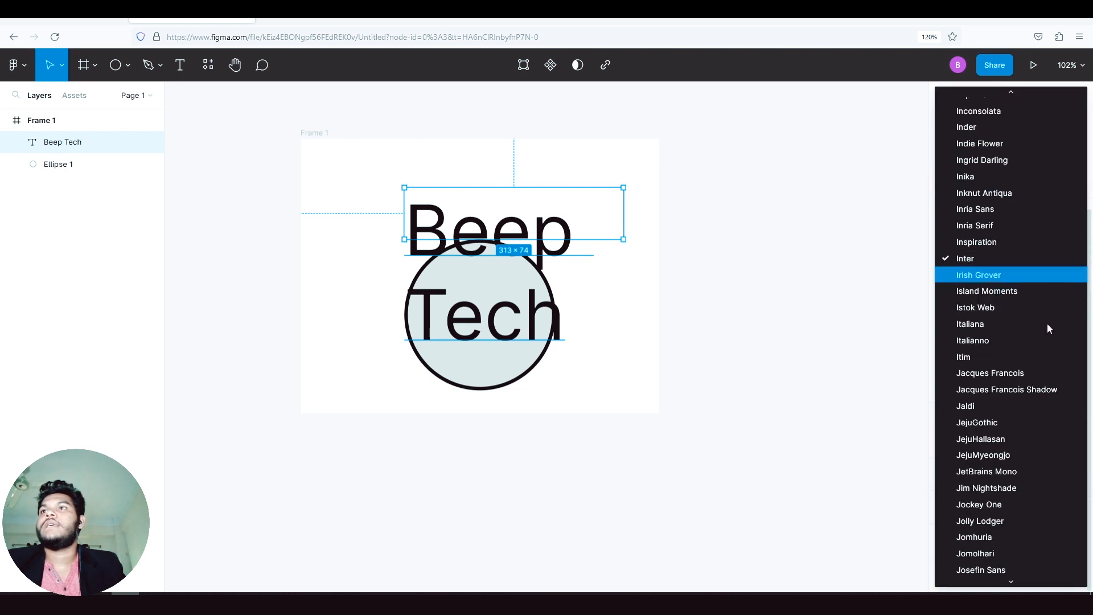
{"action": "scroll", "coordinate": [1046, 333], "scroll_direction": "up", "scroll_amount": 10}
{"action": "scroll", "coordinate": [979, 333], "scroll_direction": "down", "scroll_amount": 5}
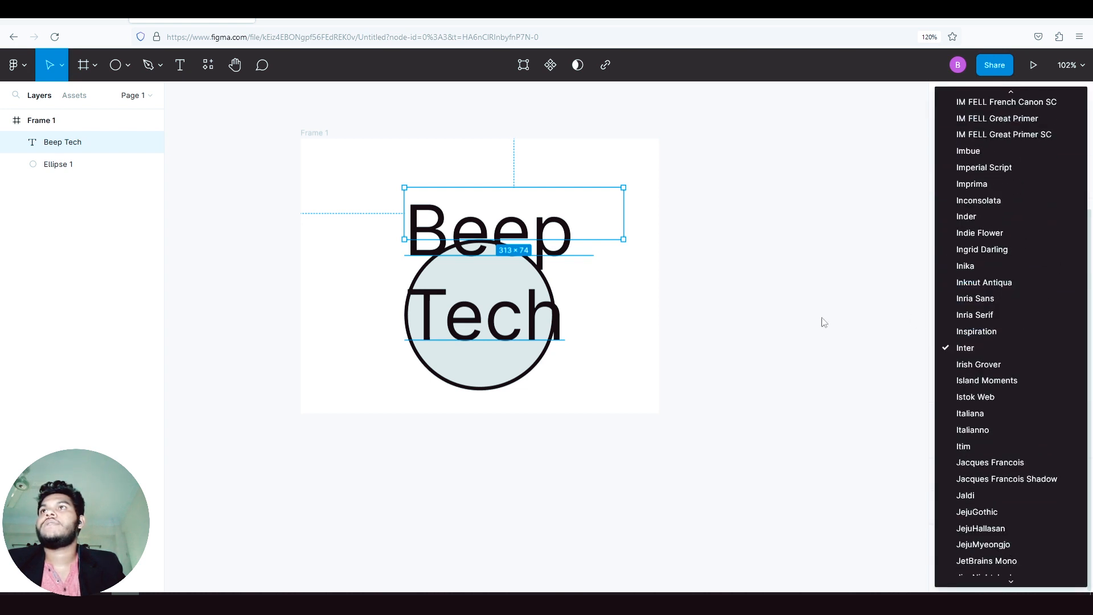
{"action": "left_click", "coordinate": [781, 313]}
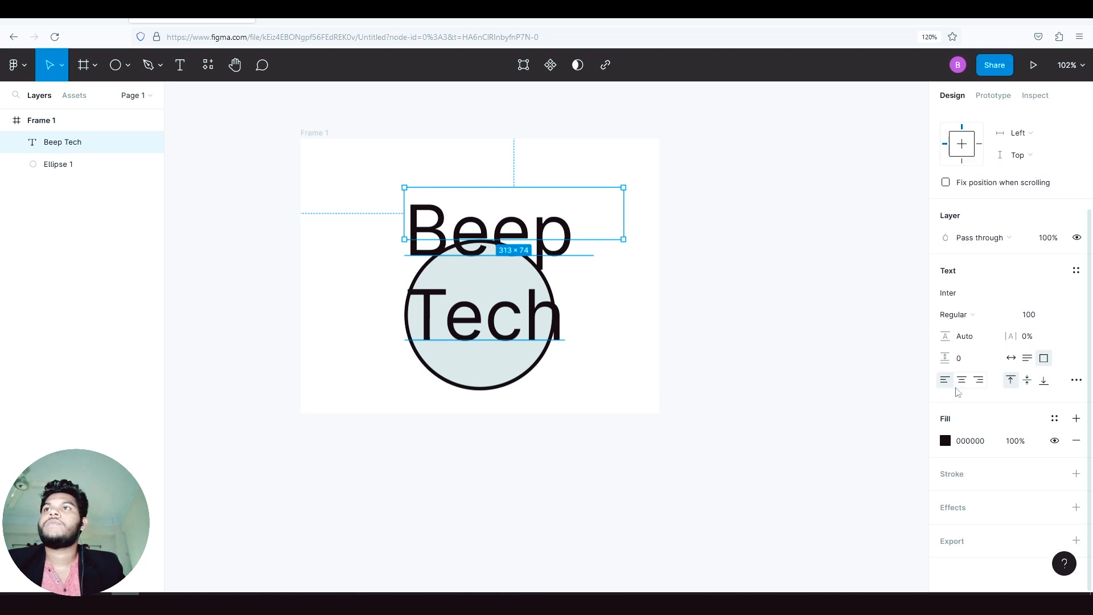
- Change the fill of the "Beep Tech" text to the solid green 00E075
{"action": "left_click", "coordinate": [945, 442]}
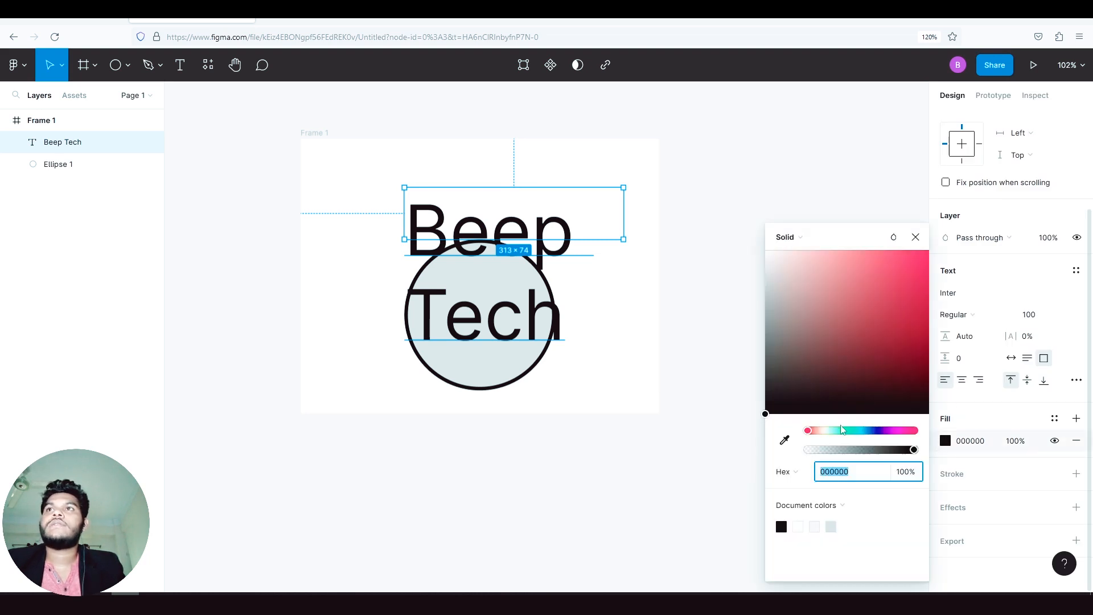
{"action": "left_click_drag", "start_coordinate": [842, 431], "coordinate": [852, 430]}
{"action": "left_click_drag", "start_coordinate": [861, 344], "coordinate": [931, 270]}
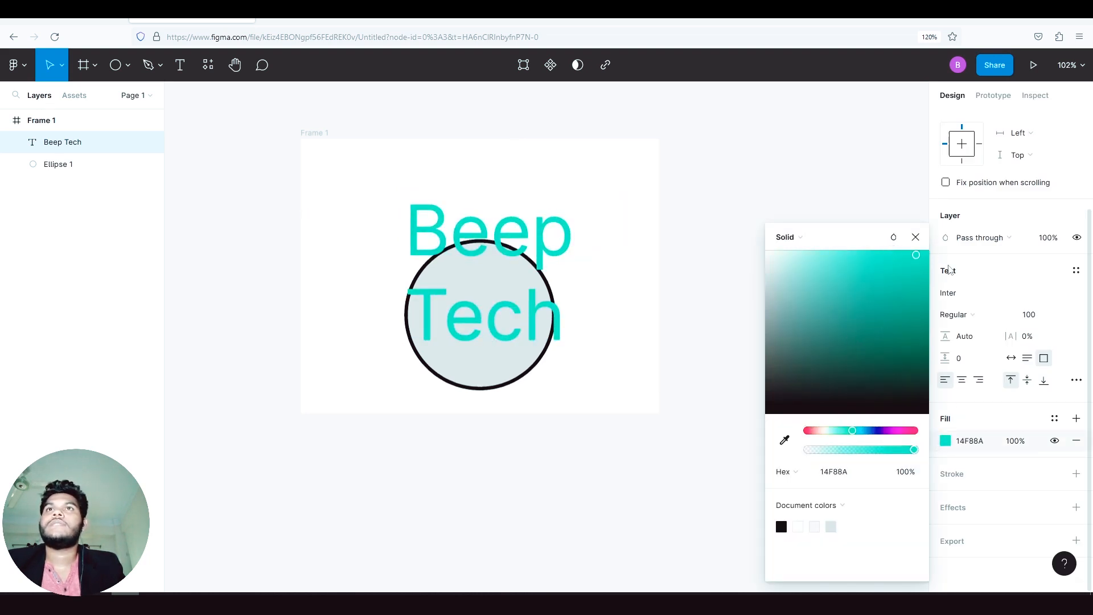
{"action": "left_click", "coordinate": [917, 238]}
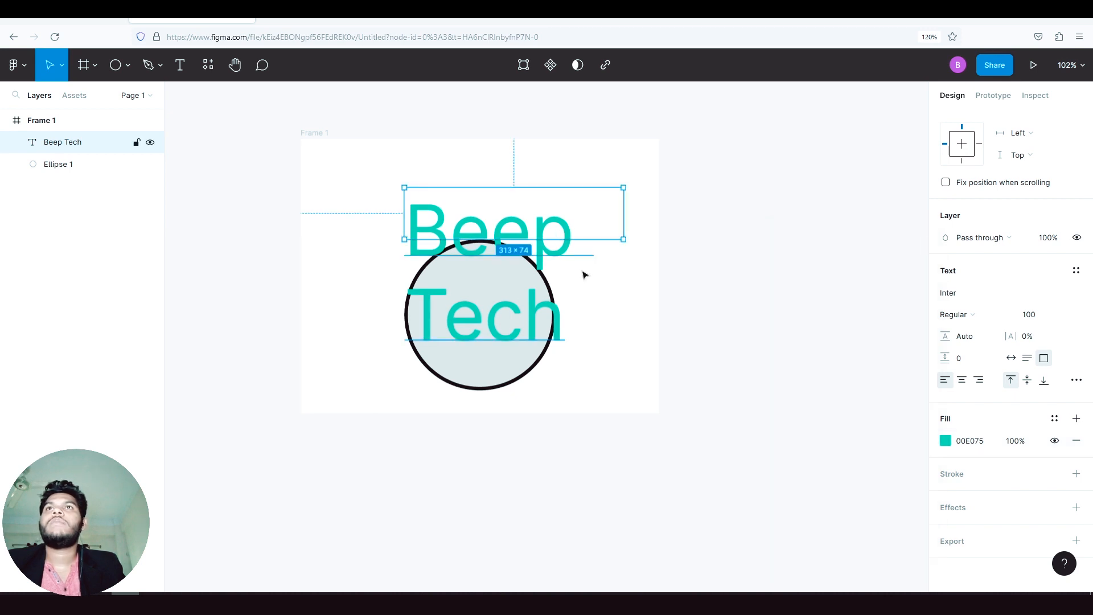
- Delete the "Beep Tech" text and the circle, and move the empty Frame 1 to about X -322, Y -186
{"action": "key", "text": "Delete"}
{"action": "left_click", "coordinate": [501, 281]}
{"action": "key", "text": "Delete"}
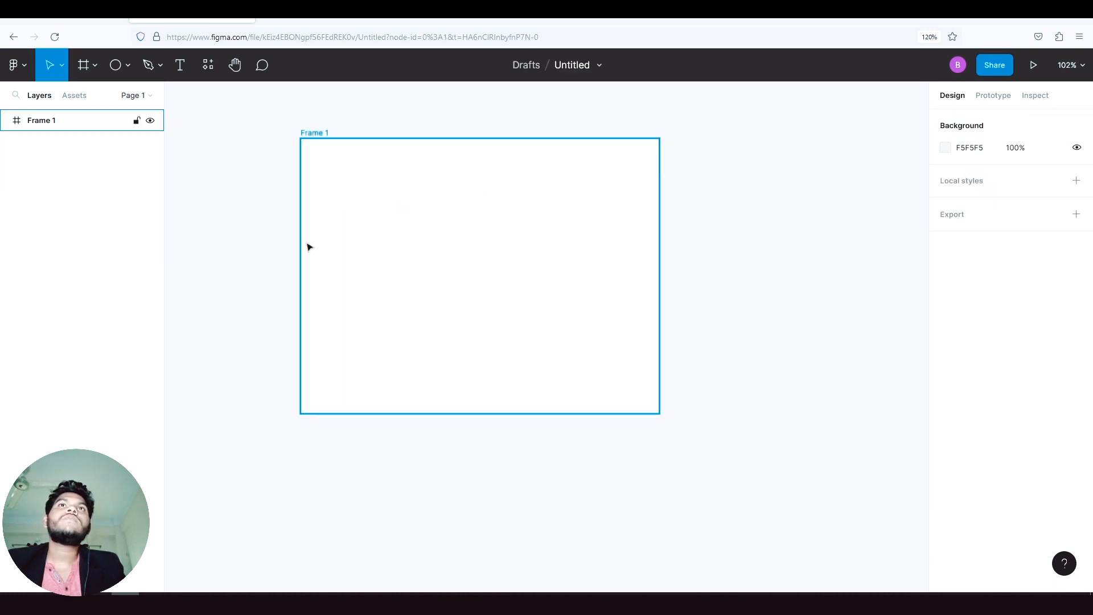
{"action": "left_click", "coordinate": [414, 261]}
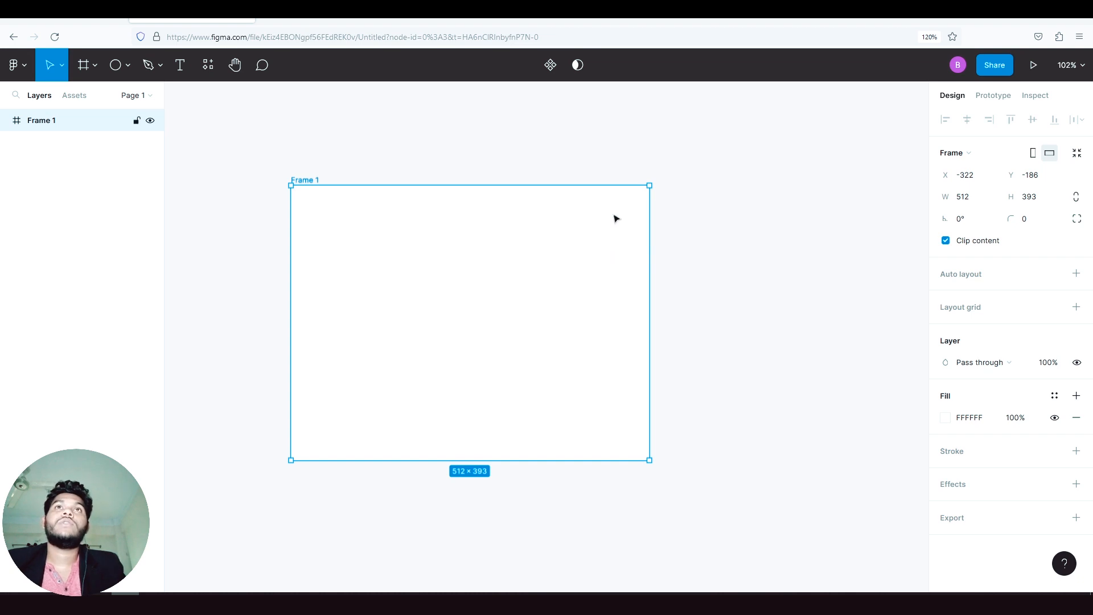
{"action": "left_click", "coordinate": [792, 275]}
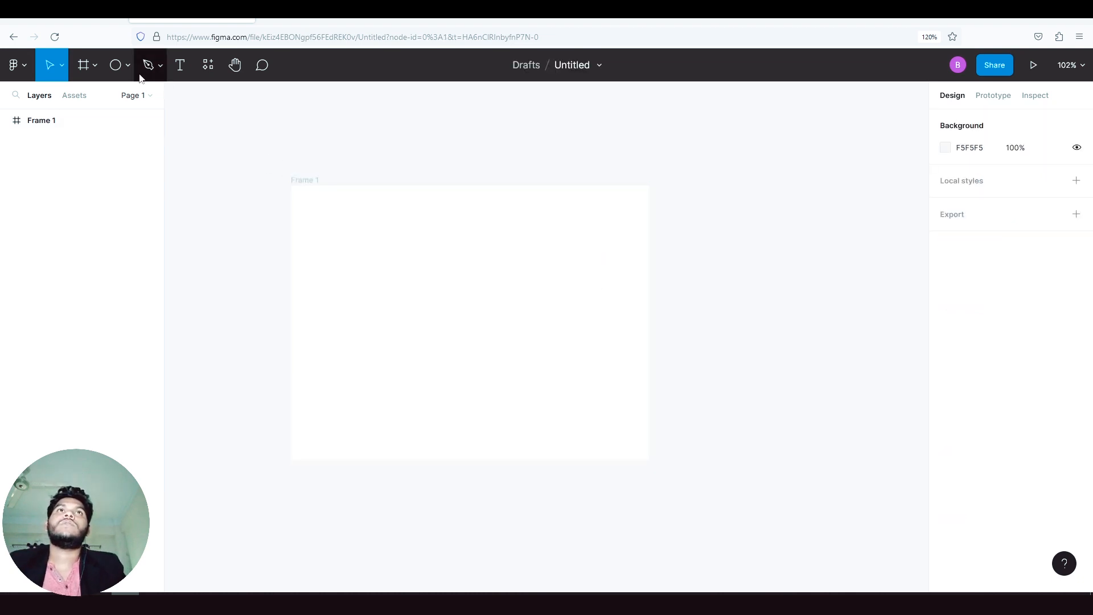
- Draw a three-sided polygon about 213 × 193 inside Frame 1 with the Polygon tool
{"action": "left_click", "coordinate": [413, 285]}
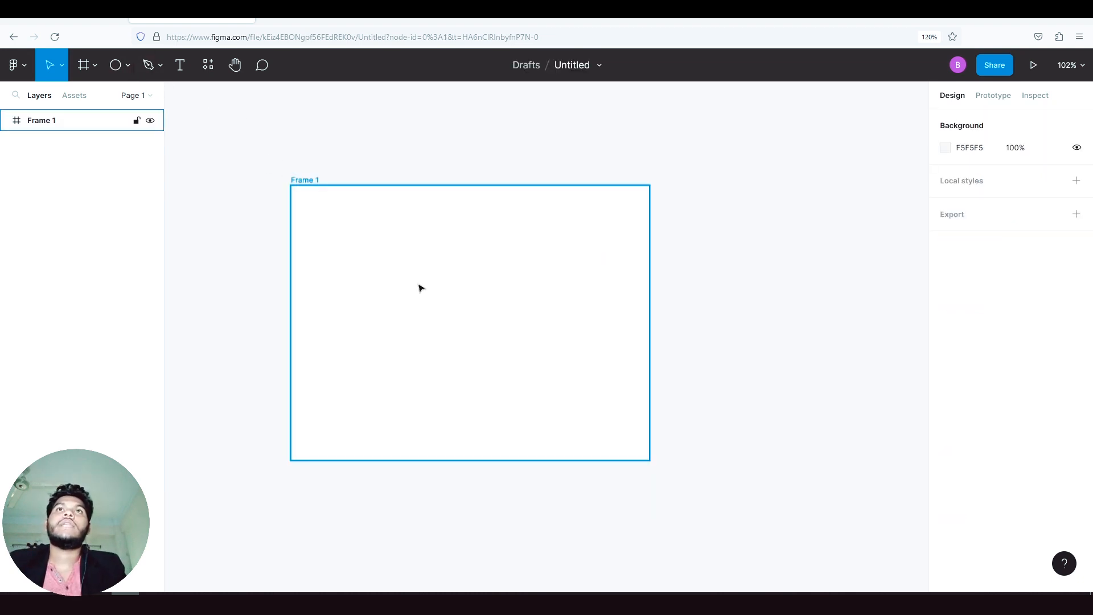
{"action": "left_click", "coordinate": [129, 67]}
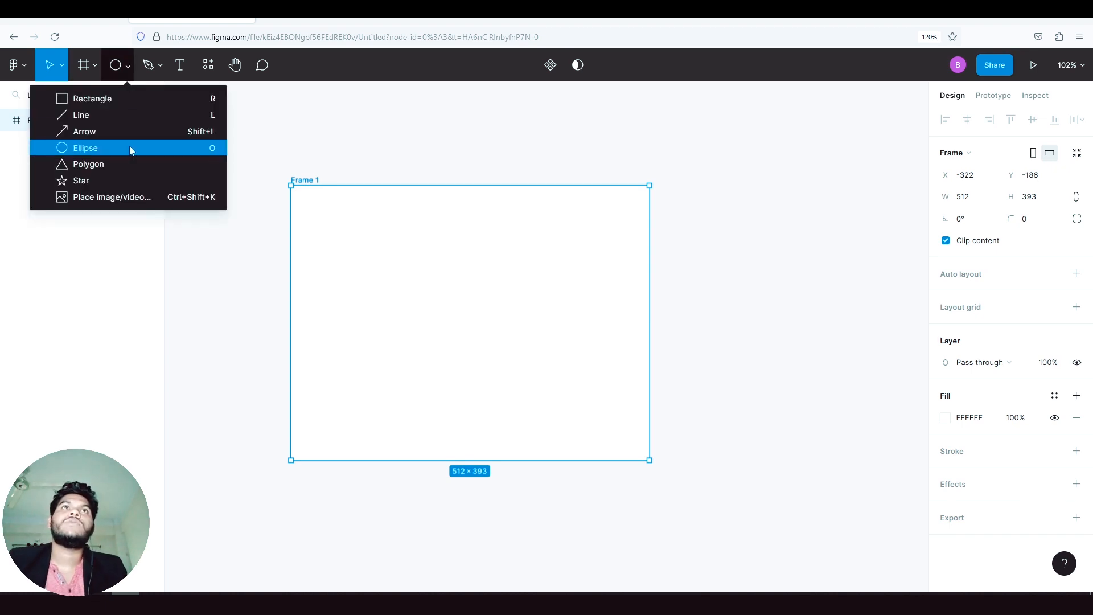
{"action": "left_click", "coordinate": [129, 163]}
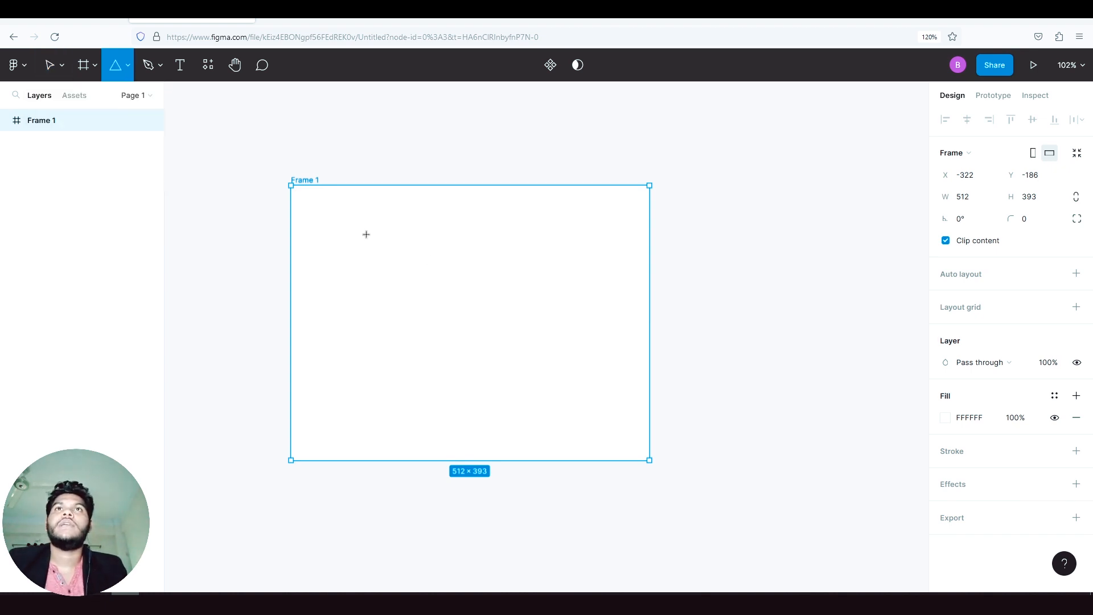
{"action": "left_click_drag", "start_coordinate": [355, 226], "coordinate": [507, 367]}
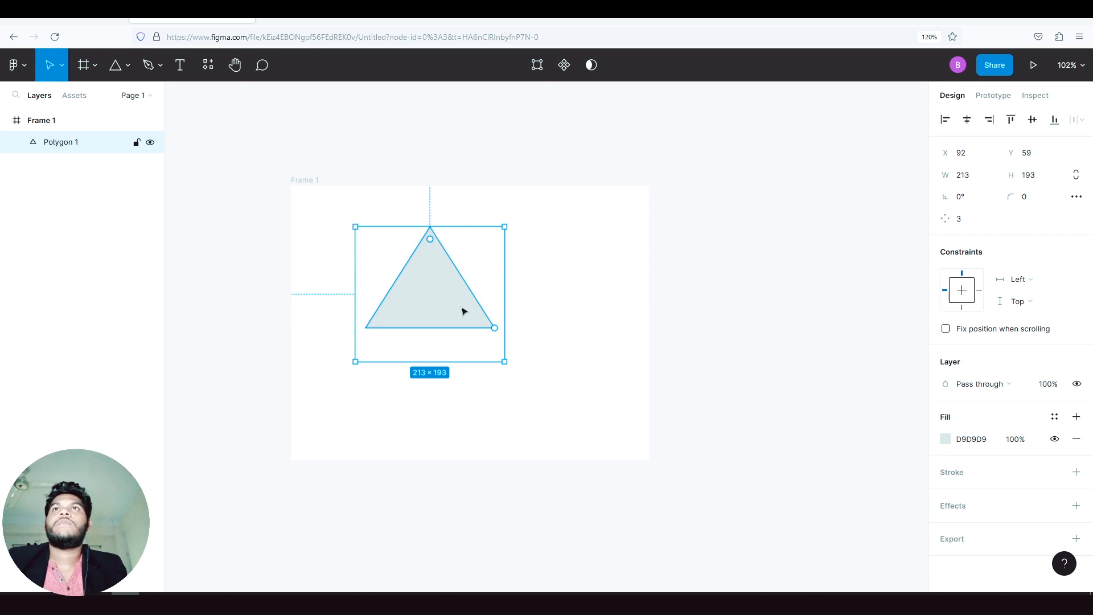
- Move the triangle to the middle of the frame, at about X 155, Y 100
{"action": "left_click_drag", "start_coordinate": [442, 313], "coordinate": [471, 321]}
{"action": "left_click", "coordinate": [753, 319]}
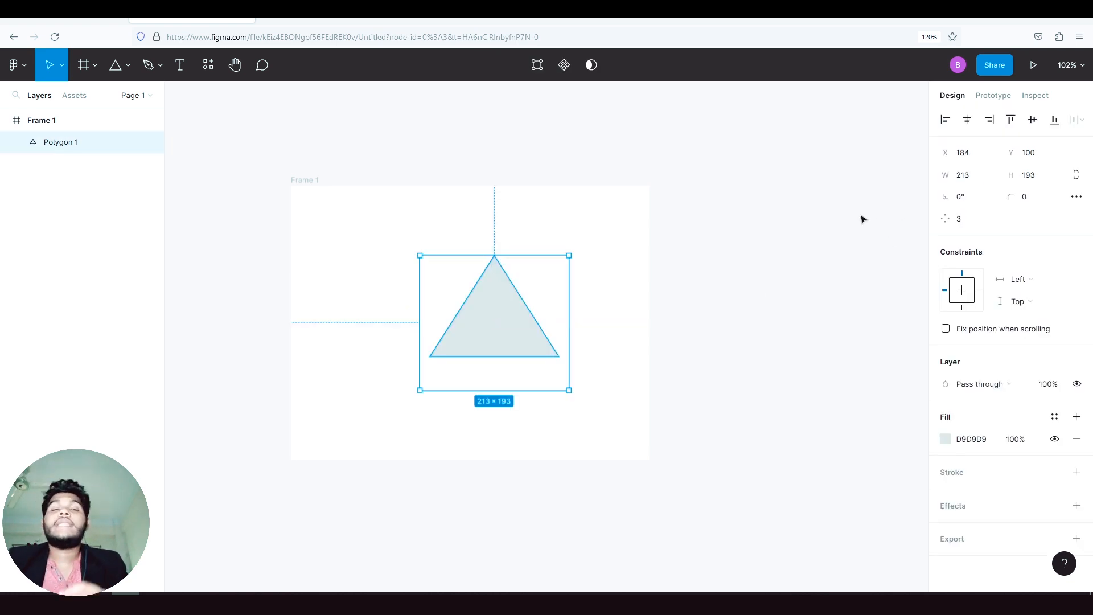
{"action": "left_click", "coordinate": [247, 250]}
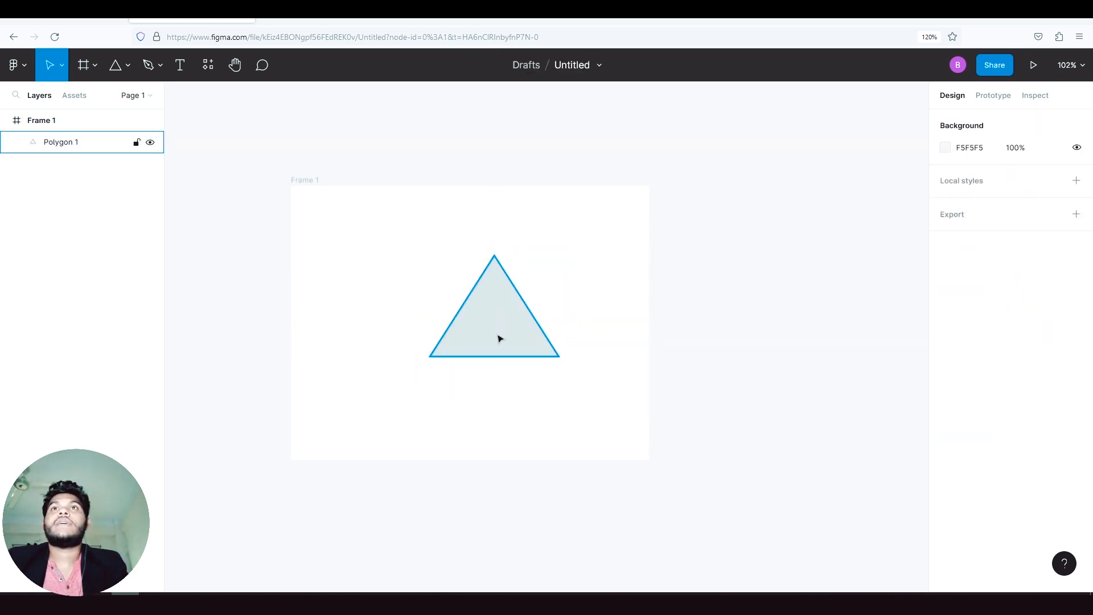
{"action": "left_click_drag", "start_coordinate": [516, 335], "coordinate": [495, 335]}
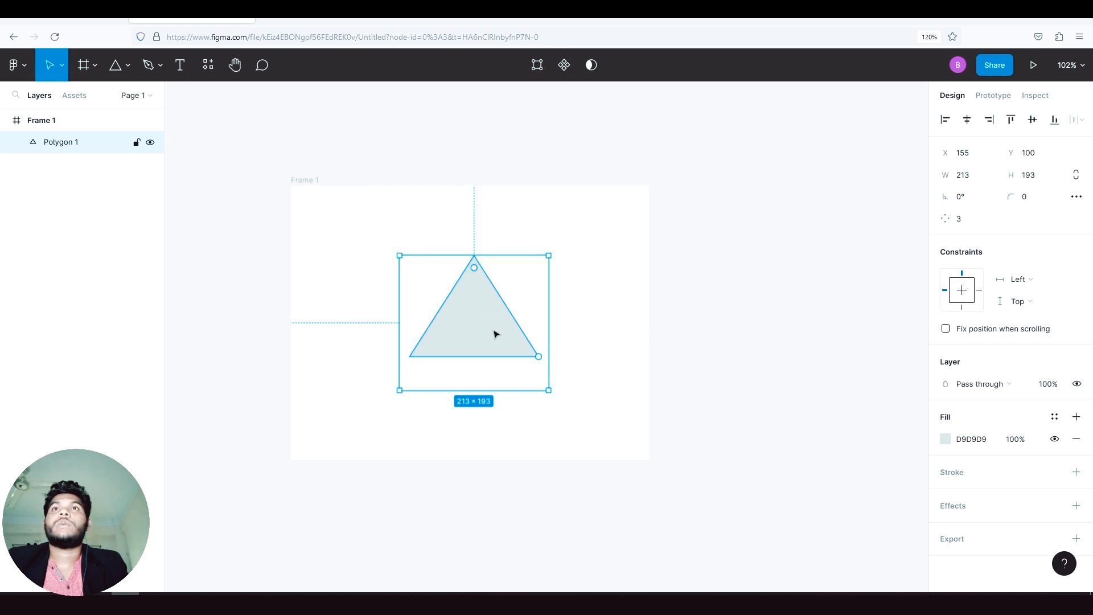
- Look over the invite and link-sharing options of the file's sharing dialog and close it without sending an invitation
{"action": "left_click", "coordinate": [996, 66]}
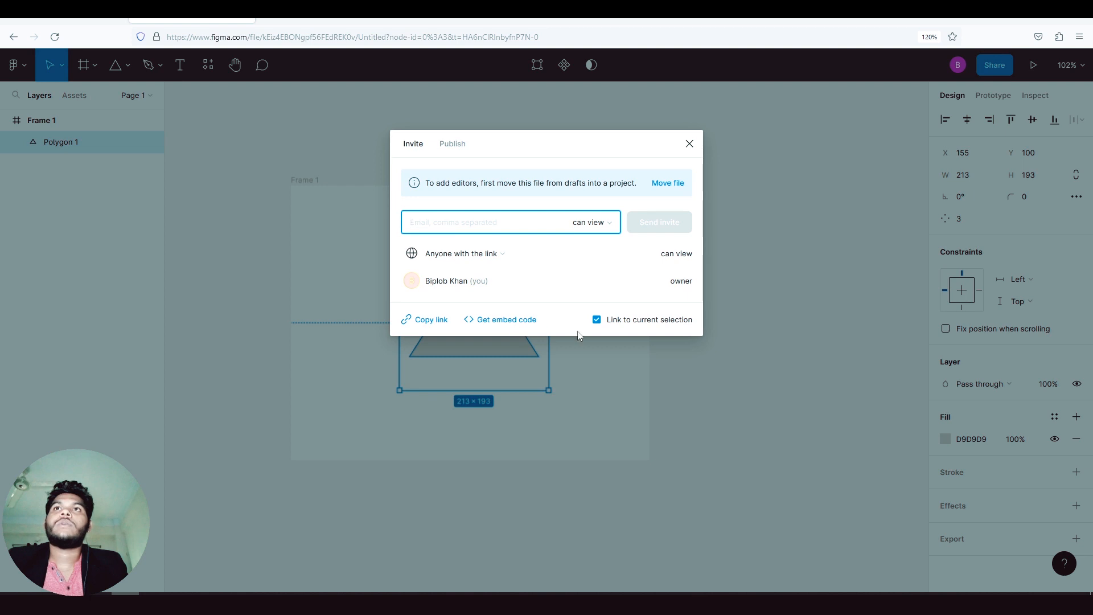
{"action": "left_click", "coordinate": [690, 144]}
{"action": "left_click", "coordinate": [764, 277]}
{"action": "left_click", "coordinate": [507, 312]}
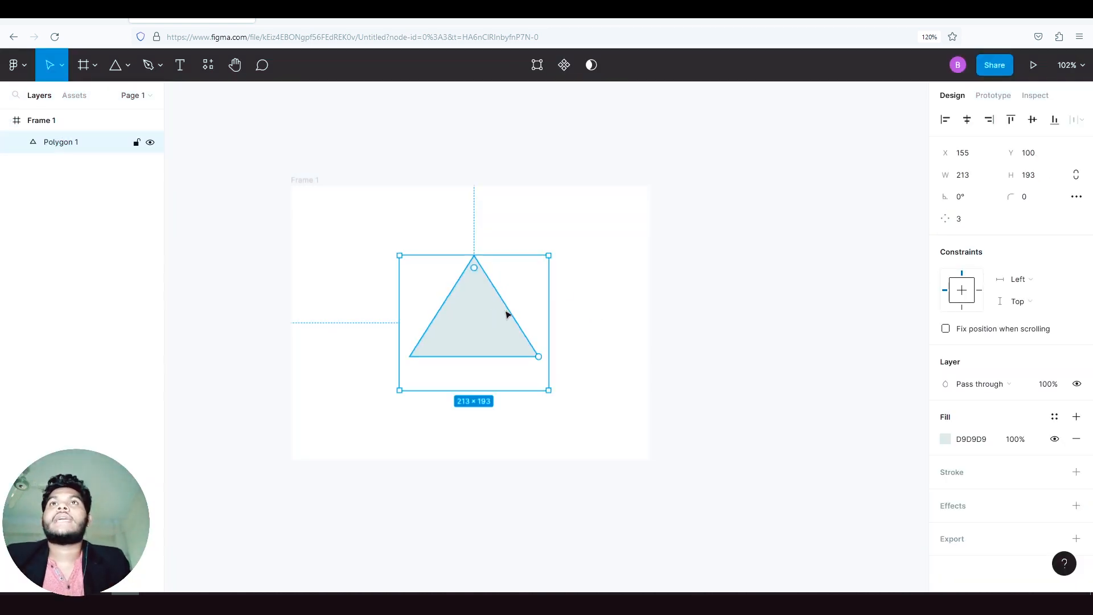
{"action": "left_click", "coordinate": [998, 68]}
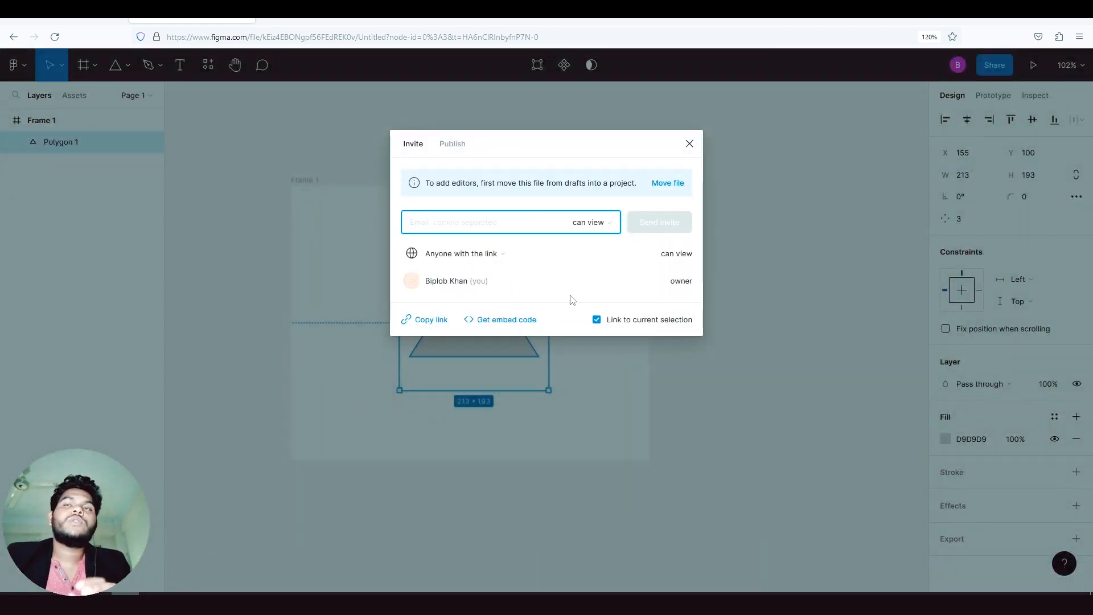
{"action": "left_click", "coordinate": [690, 144]}
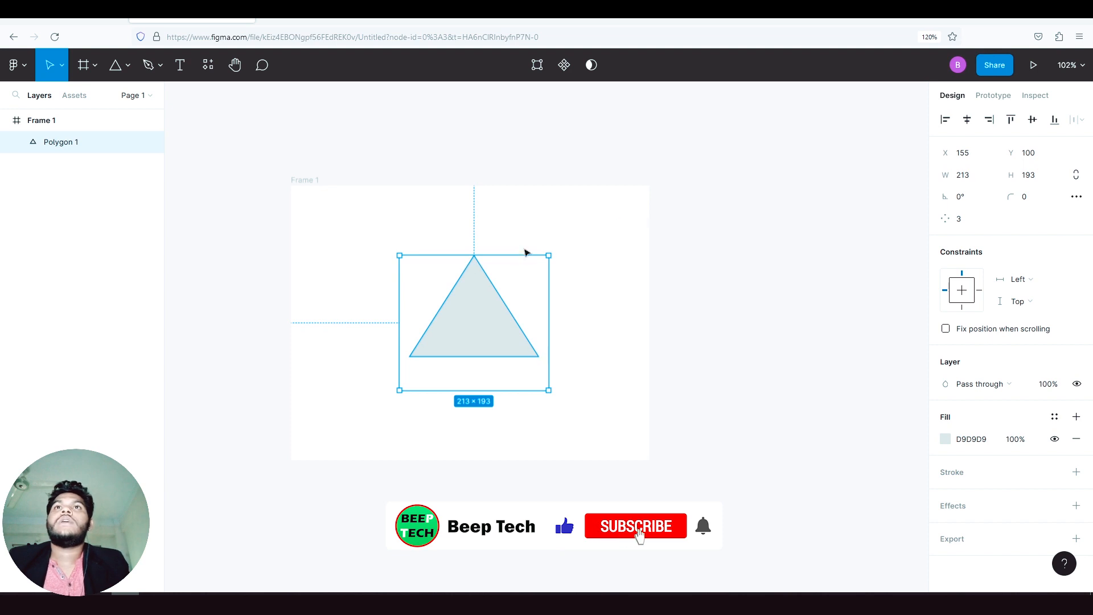
- Post a comment on the triangle's right edge reading "Please change the color to red"
{"action": "left_click", "coordinate": [537, 231]}
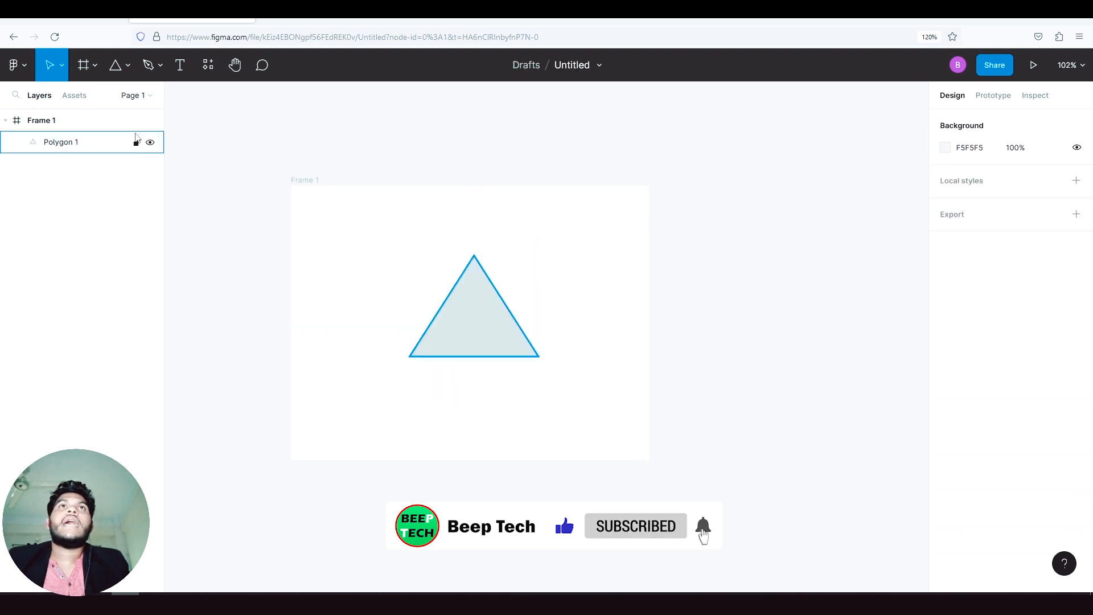
{"action": "left_click", "coordinate": [234, 65]}
{"action": "left_click_drag", "start_coordinate": [351, 229], "coordinate": [310, 195]}
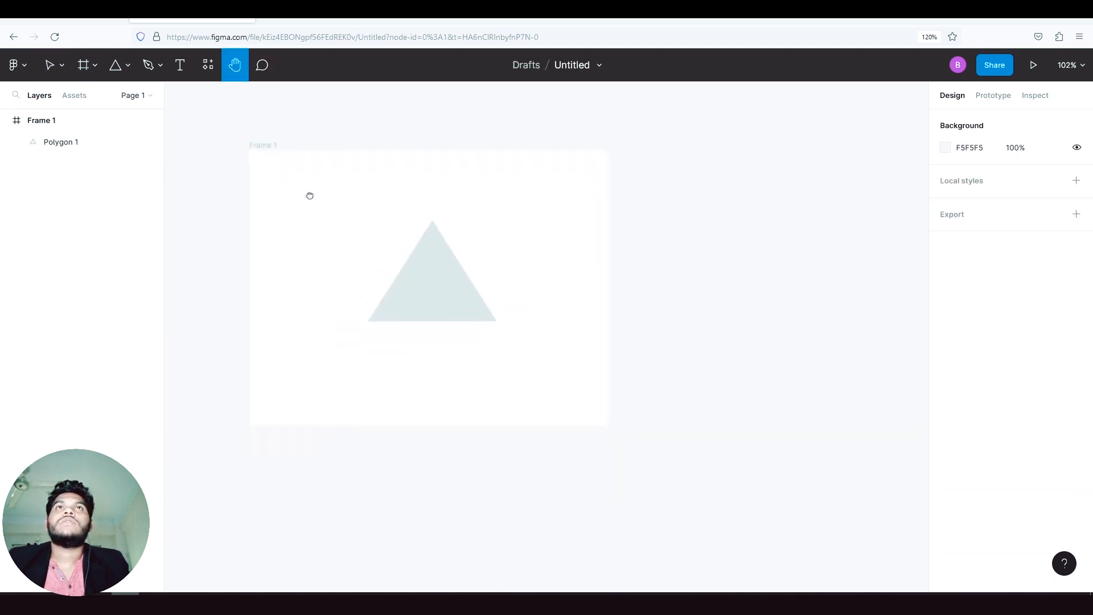
{"action": "left_click", "coordinate": [265, 67]}
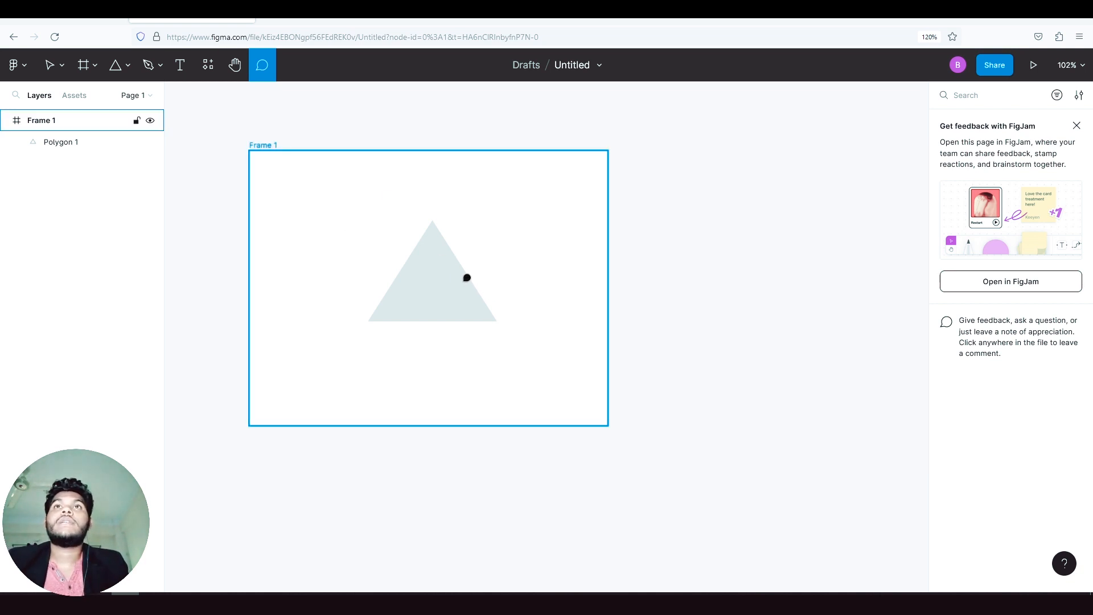
{"action": "left_click", "coordinate": [467, 278]}
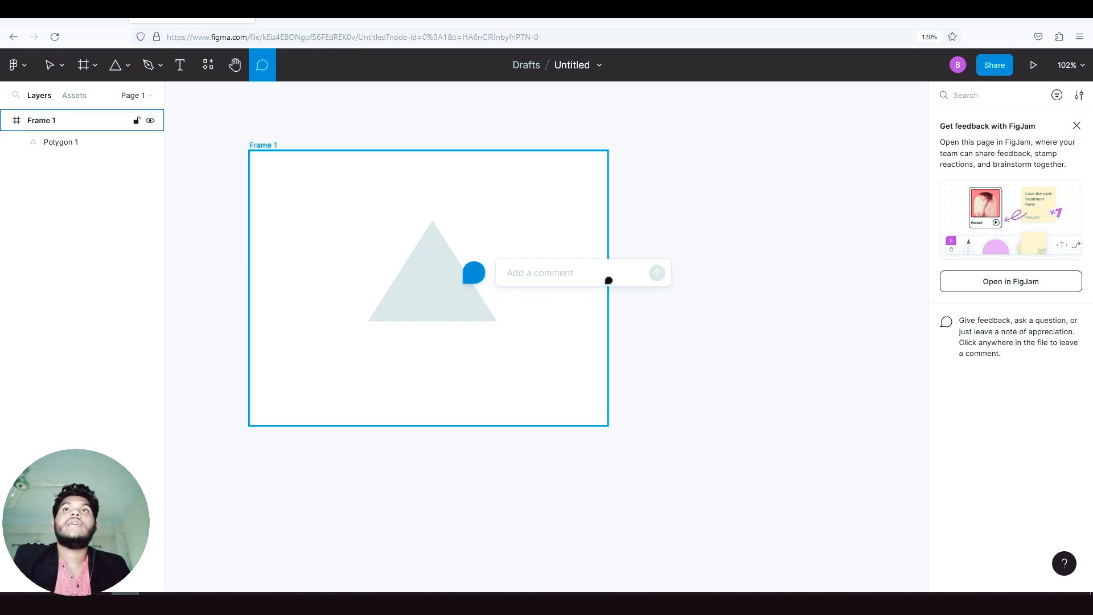
{"action": "type", "text": "Please"}
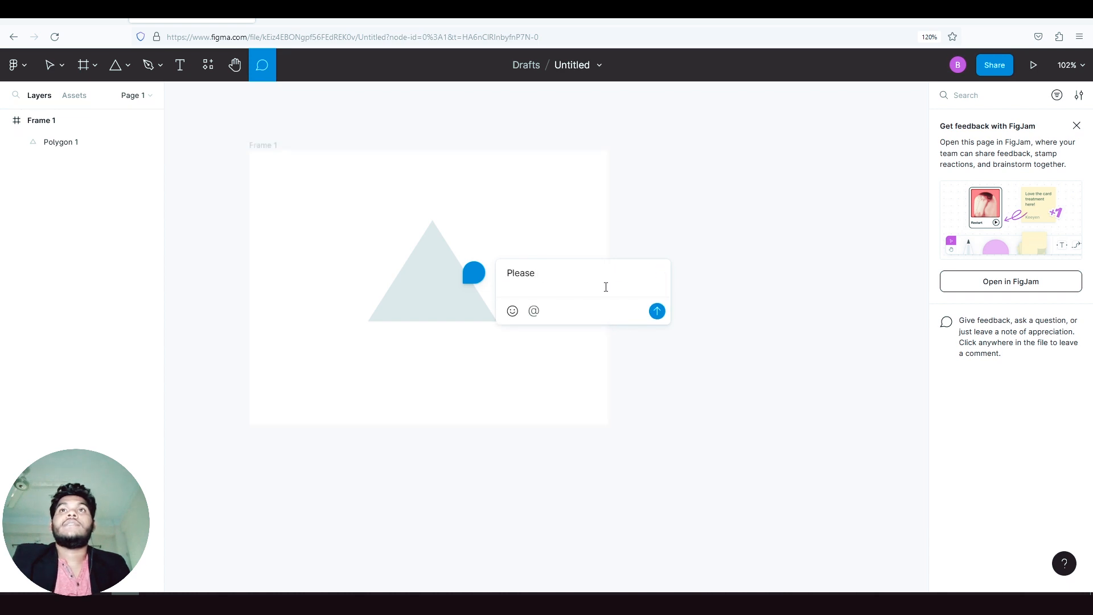
{"action": "type", "text": " ch"}
{"action": "key", "text": "BackSpace"}
{"action": "type", "text": "chan"}
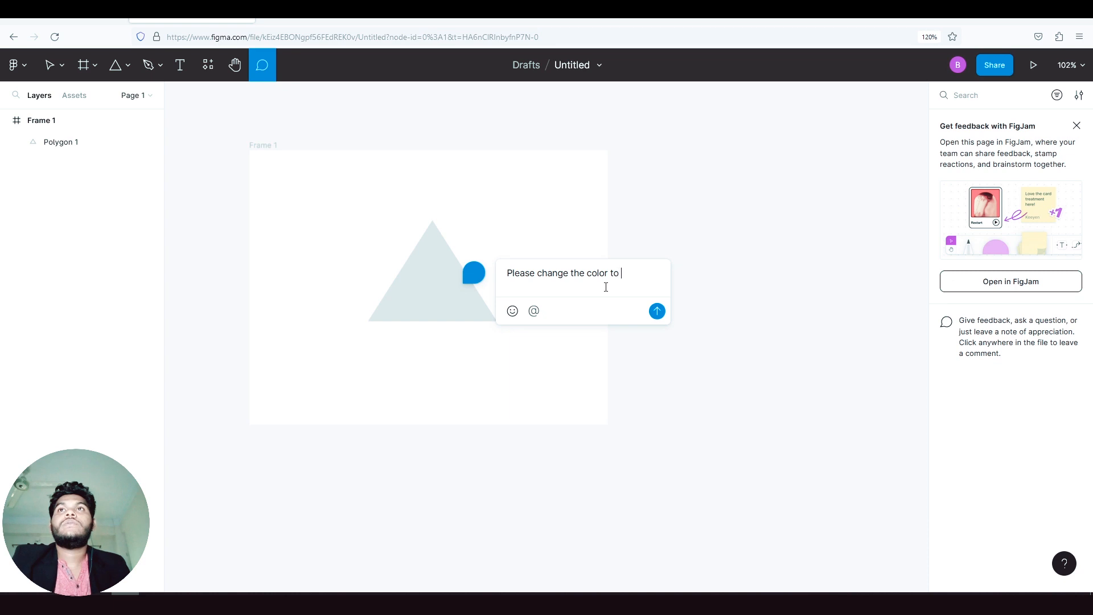
{"action": "left_click", "coordinate": [661, 314]}
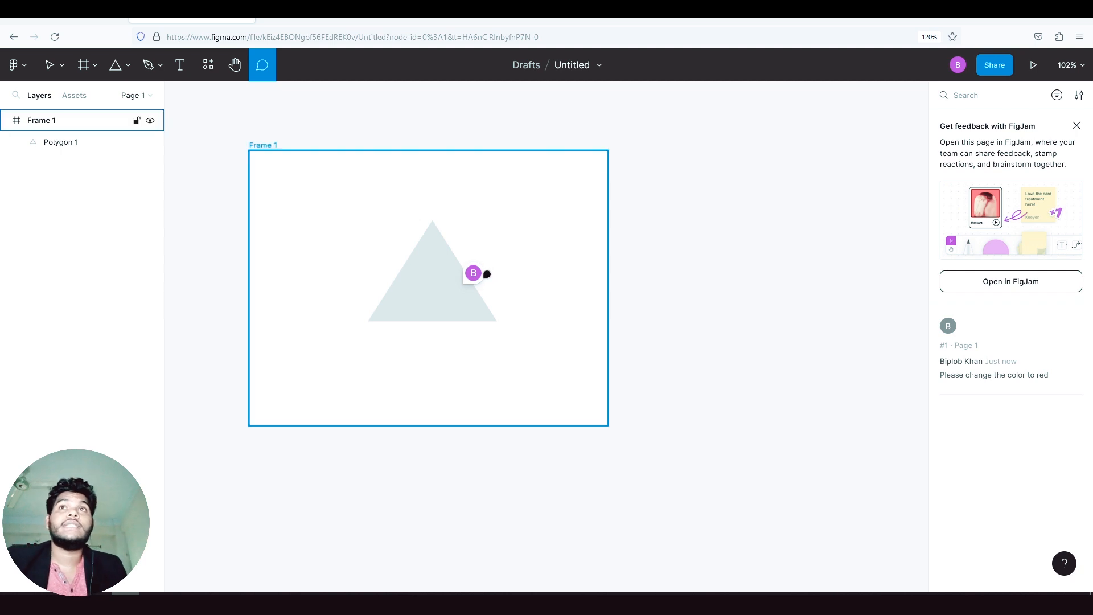
- Set the triangle's fill color to FF0000
{"action": "mouse_move", "coordinate": [479, 280]}
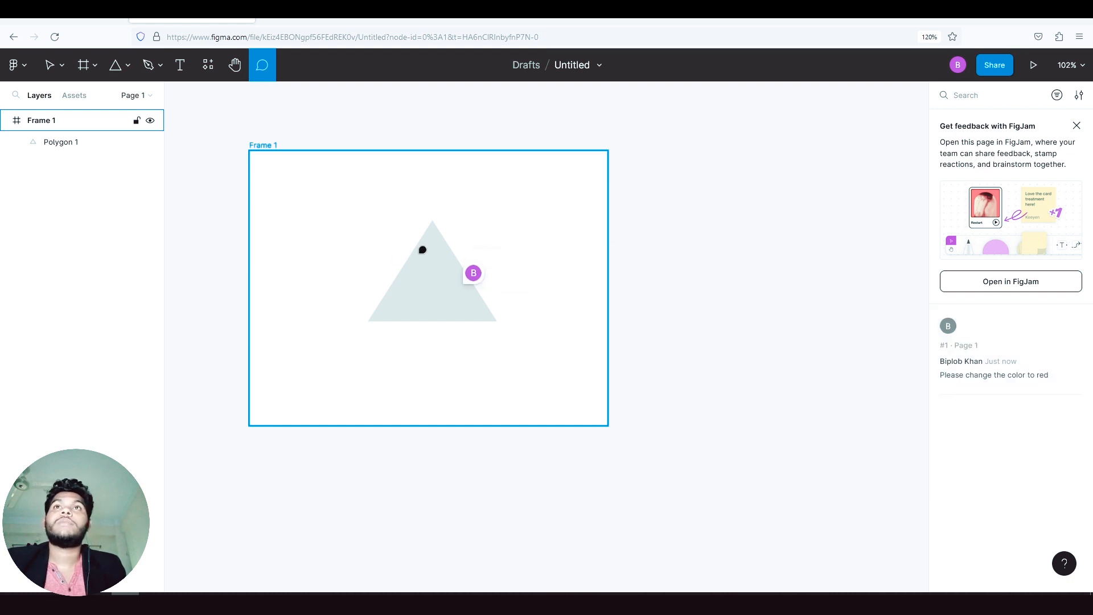
{"action": "left_click", "coordinate": [50, 67]}
{"action": "left_click", "coordinate": [433, 269]}
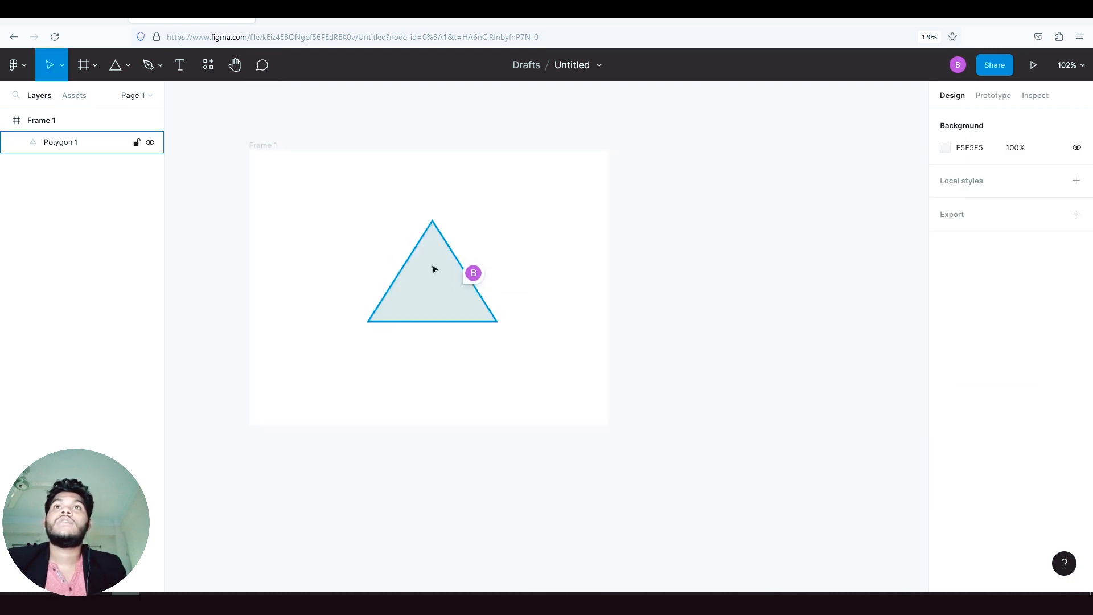
{"action": "left_click", "coordinate": [433, 269]}
{"action": "left_click", "coordinate": [946, 439]}
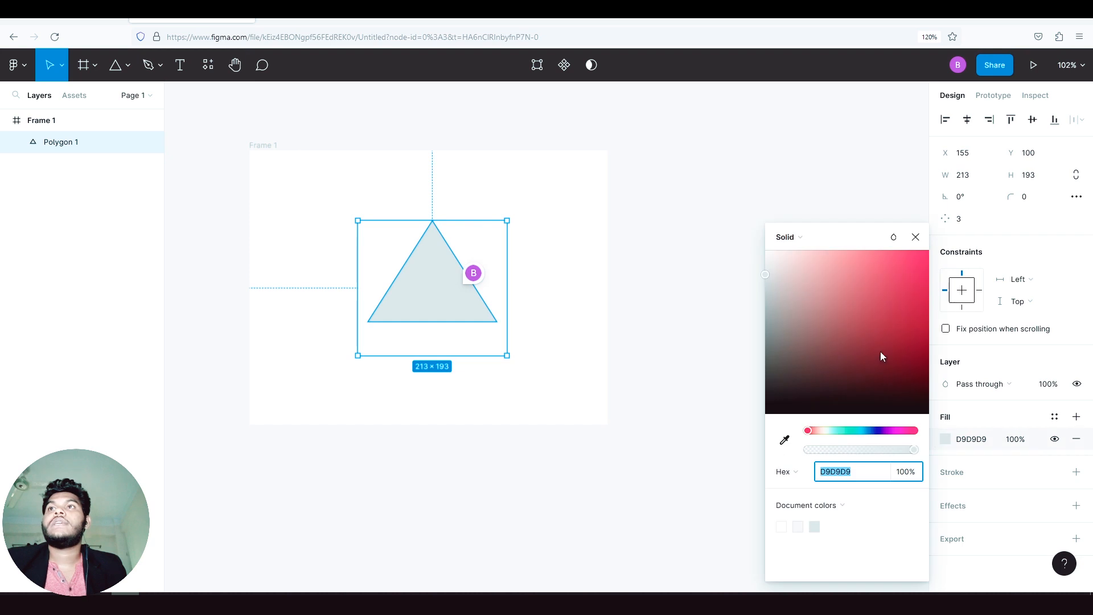
{"action": "type", "text": "FF0000"}
{"action": "key", "text": "Return"}
{"action": "left_click", "coordinate": [640, 292]}
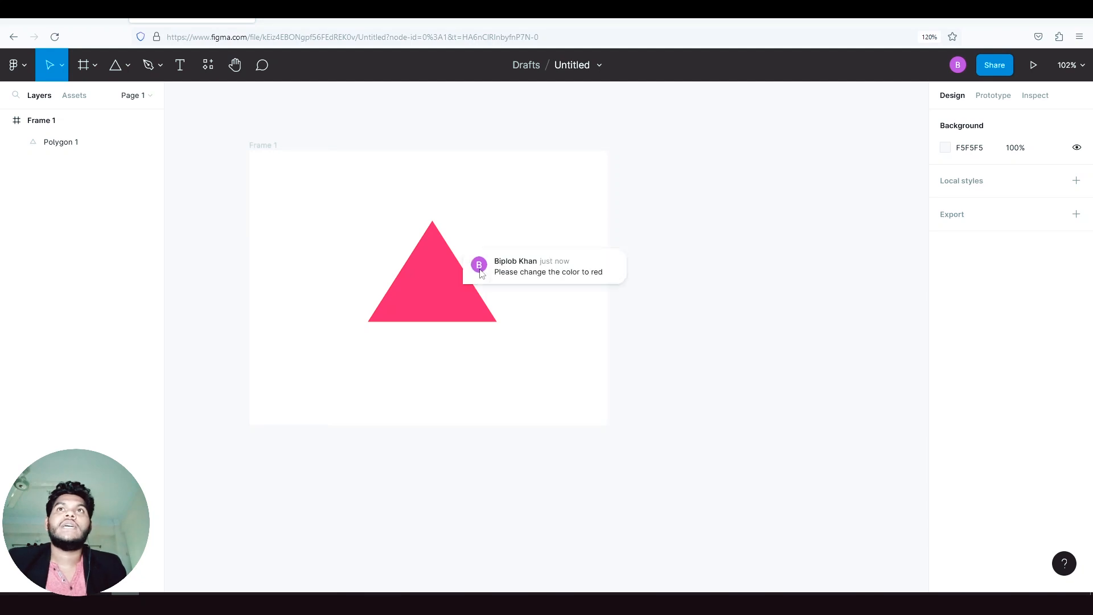
- Delete the comment thread "Please change the color to red" from the triangle and confirm the deletion
{"action": "left_click", "coordinate": [481, 274]}
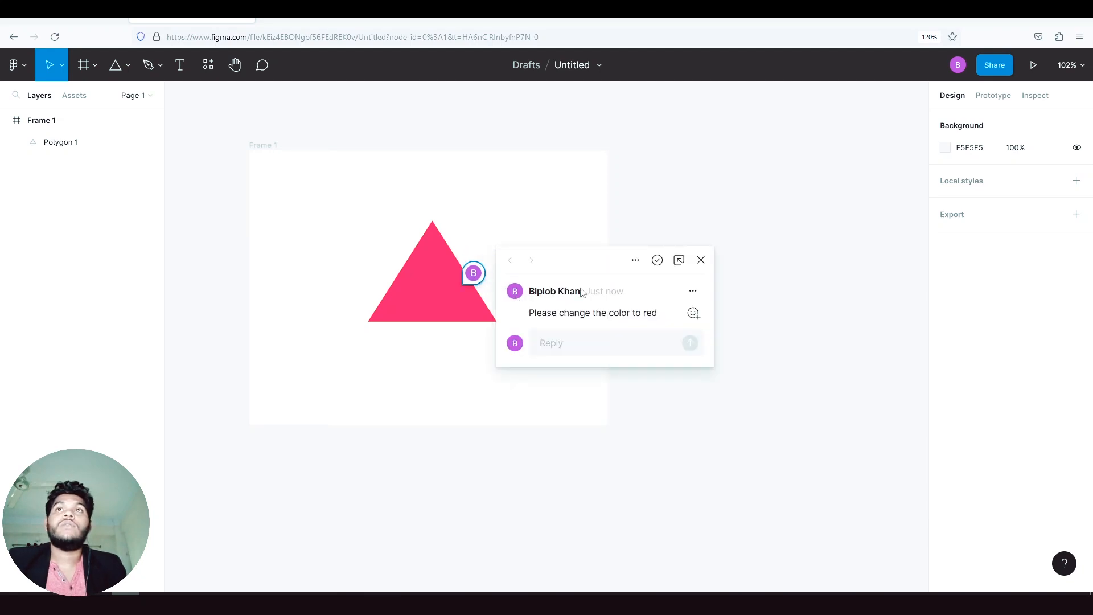
{"action": "left_click", "coordinate": [637, 262]}
{"action": "left_click", "coordinate": [640, 320]}
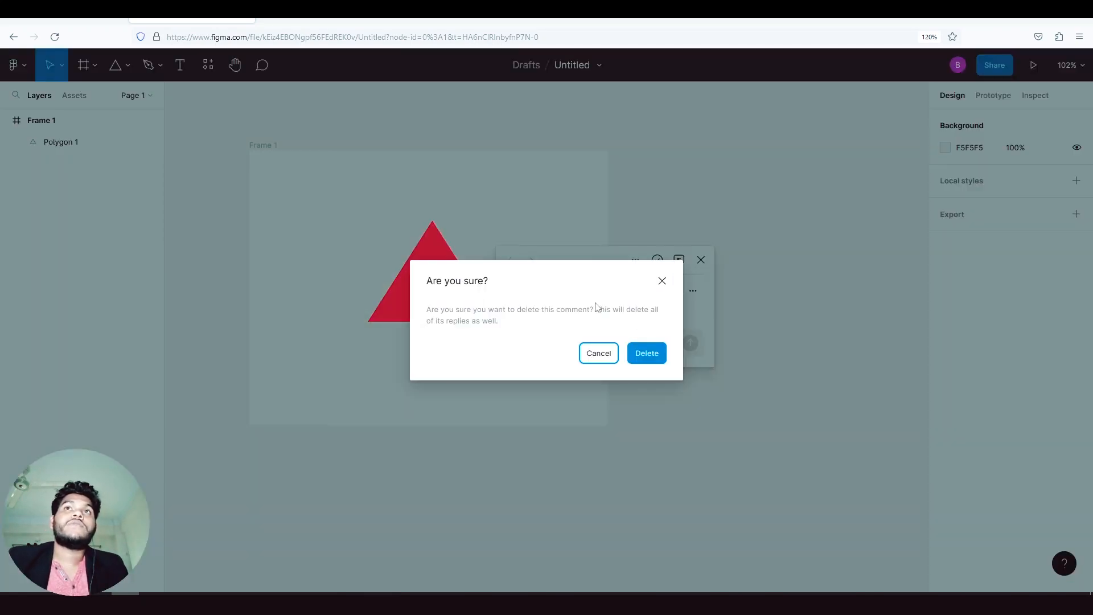
{"action": "left_click", "coordinate": [649, 353]}
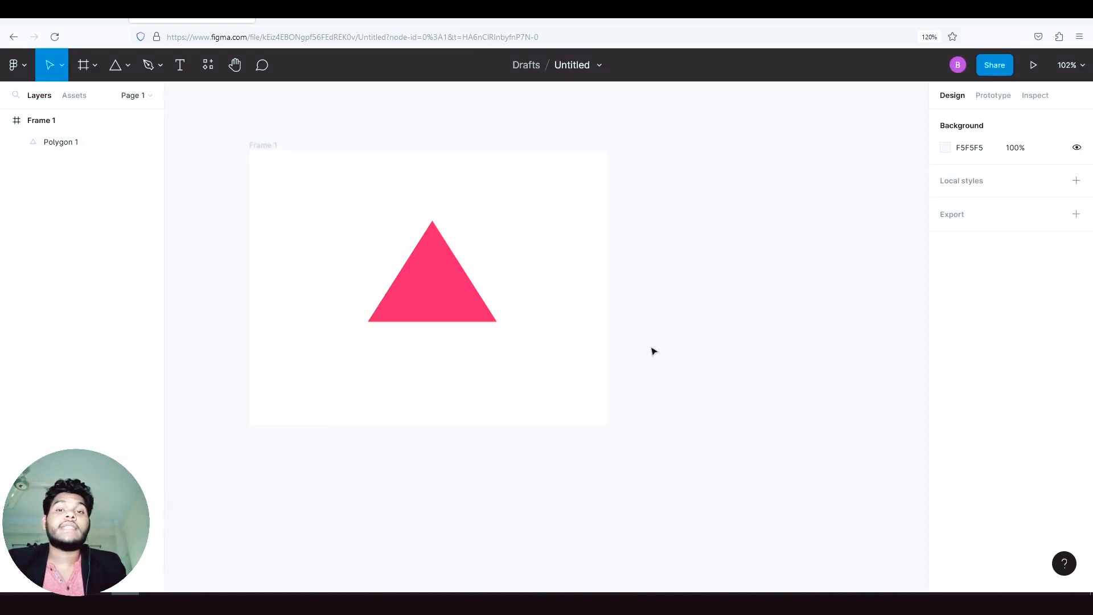
- Resize the red triangle to about 143 × 135 and move it slightly down and leftward within the frame
{"action": "left_click", "coordinate": [448, 288]}
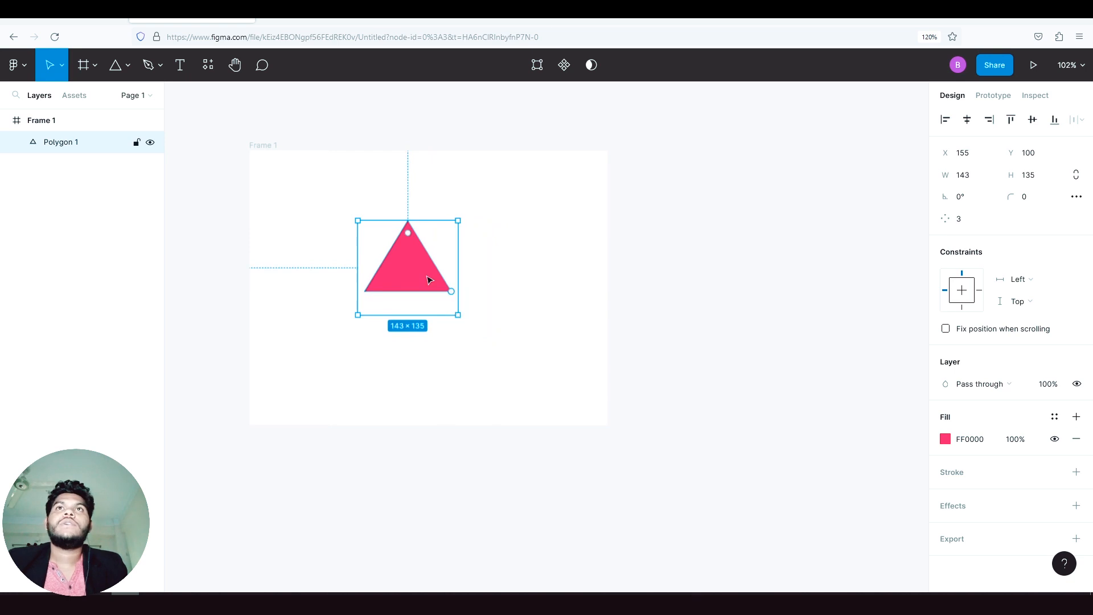
{"action": "left_click_drag", "start_coordinate": [430, 278], "coordinate": [400, 310]}
{"action": "left_click", "coordinate": [640, 345]}
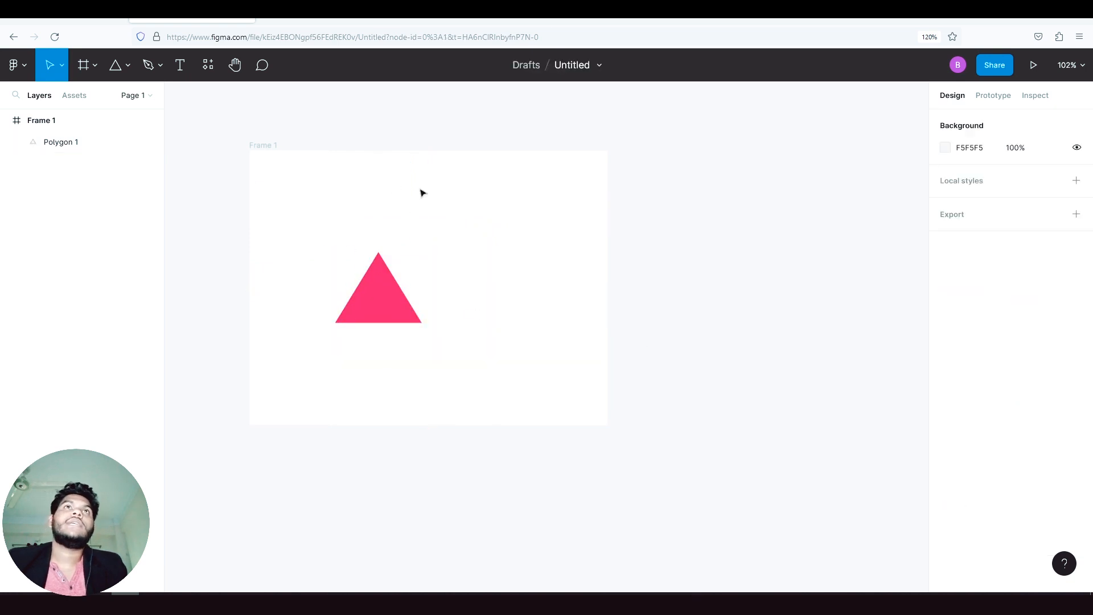